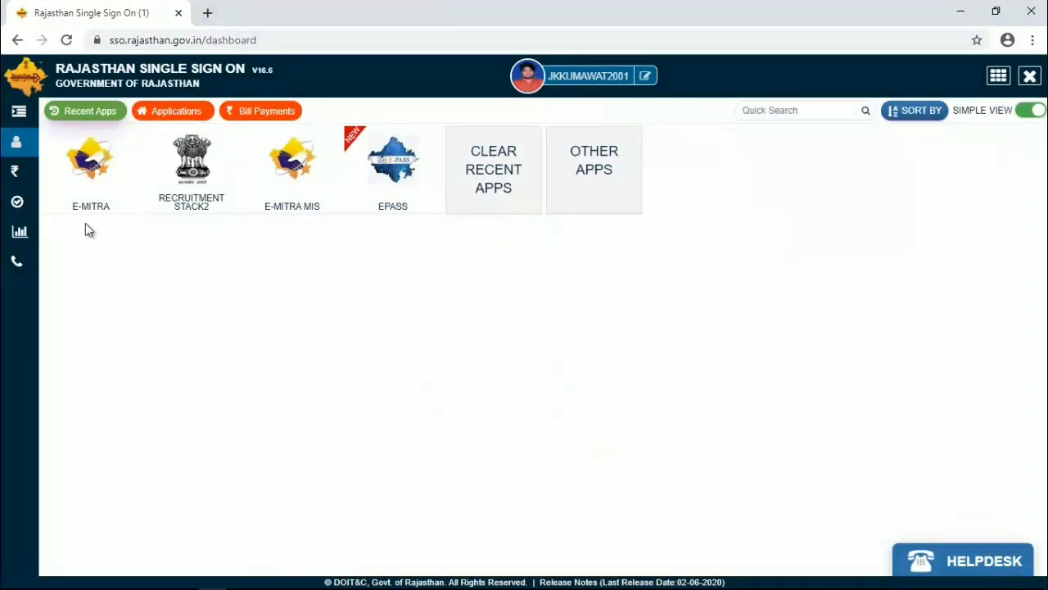
- Show all available applications and filter them with the search term REC
{"action": "left_click", "coordinate": [17, 150]}
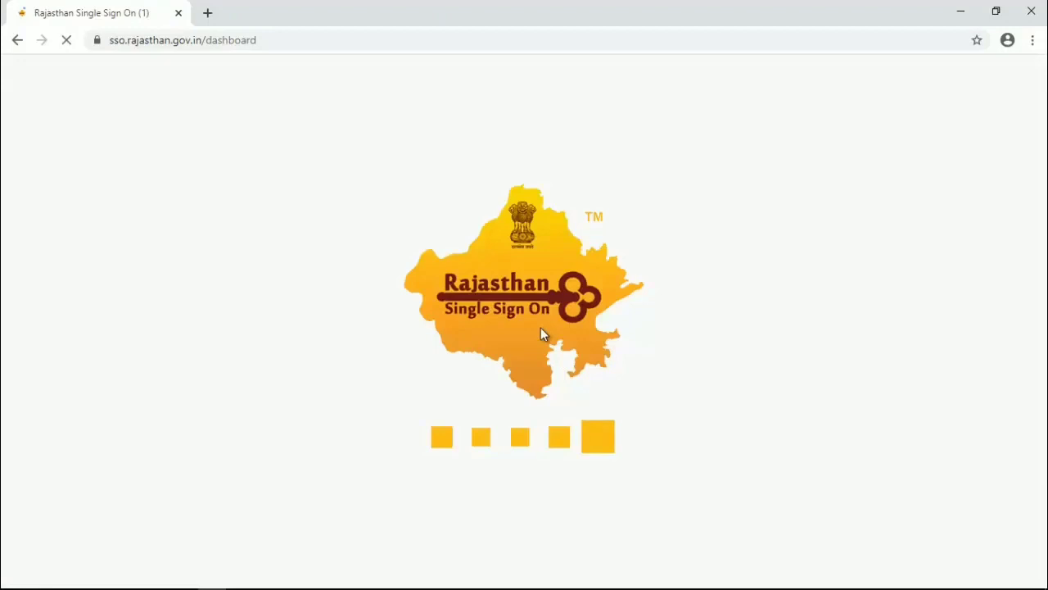
{"action": "left_click", "coordinate": [601, 178]}
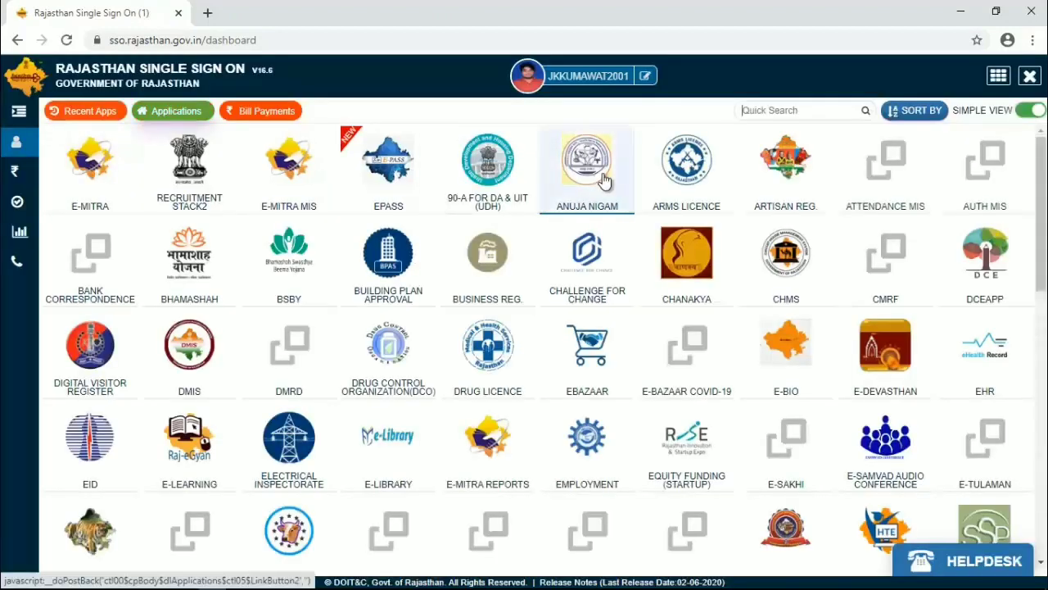
{"action": "left_click", "coordinate": [789, 112]}
{"action": "type", "text": "RE"}
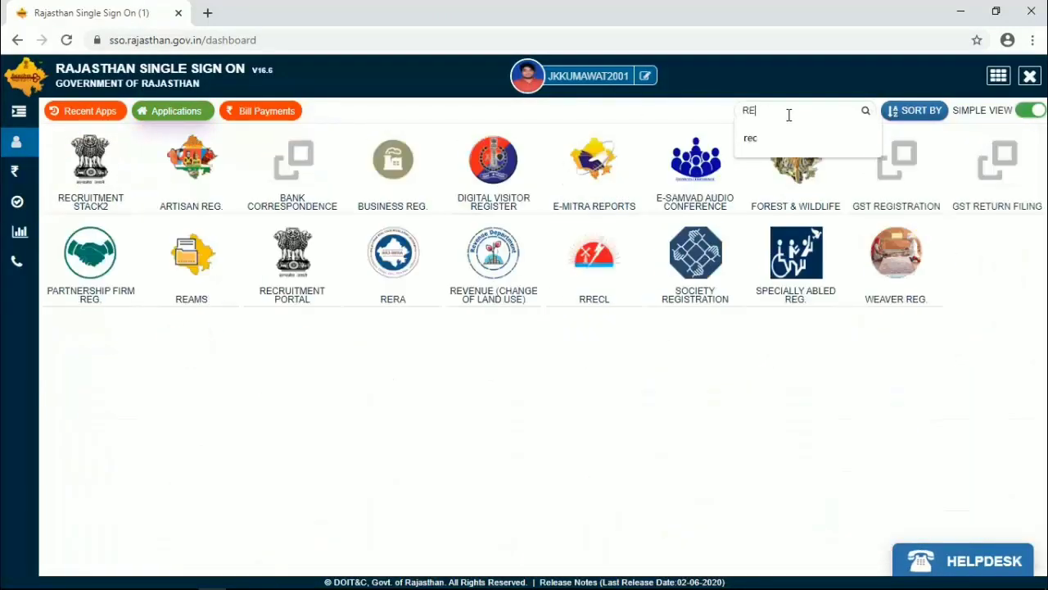
{"action": "type", "text": "CC"}
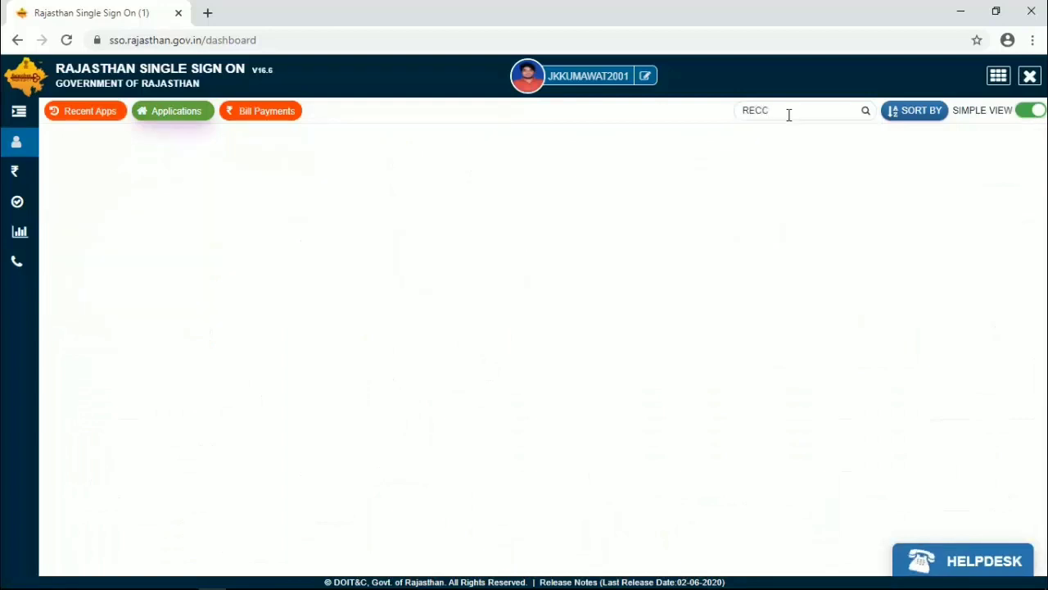
{"action": "key", "text": "BackSpace"}
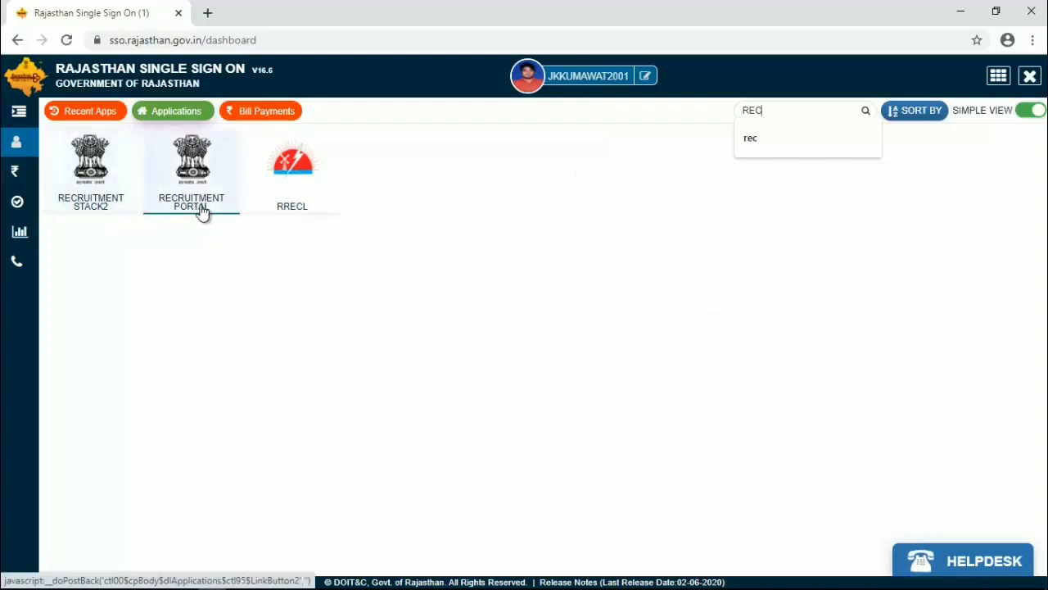
- Open Recruitment Stack2 and start the application for the ongoing Home Guards Volunteer enrollment
{"action": "left_click", "coordinate": [102, 205]}
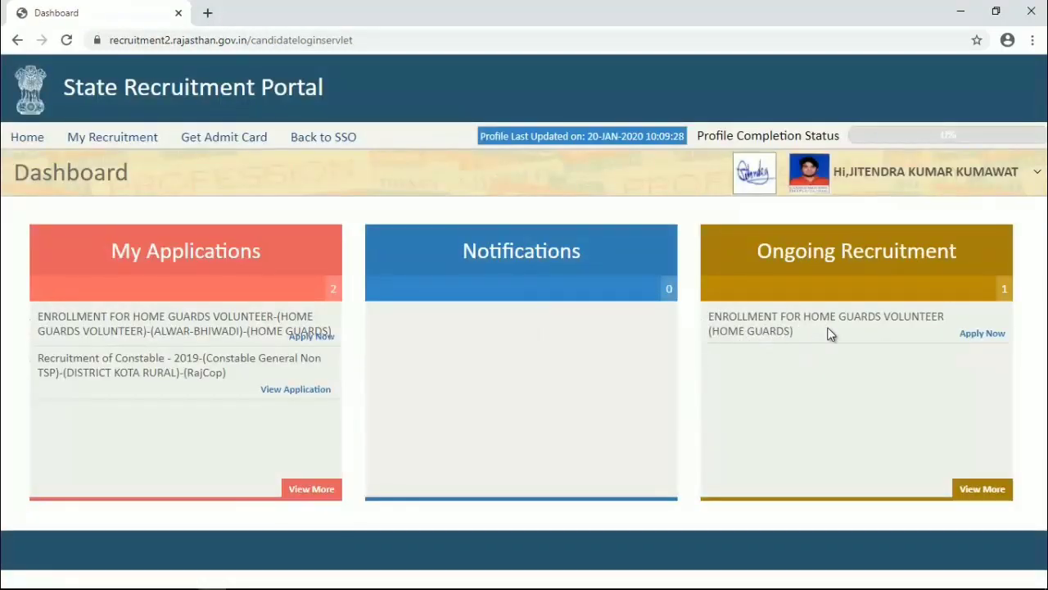
{"action": "left_click", "coordinate": [996, 334]}
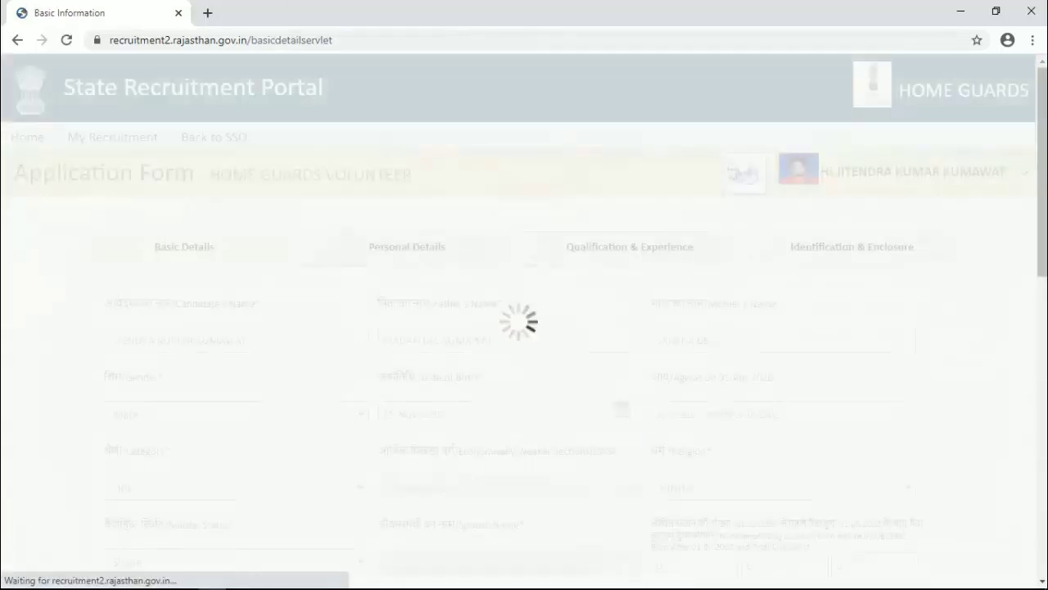
- Review the prefilled candidate name, parents' names and category choices in the basic details
{"action": "scroll", "coordinate": [1023, 344], "scroll_direction": "down", "scroll_amount": 4}
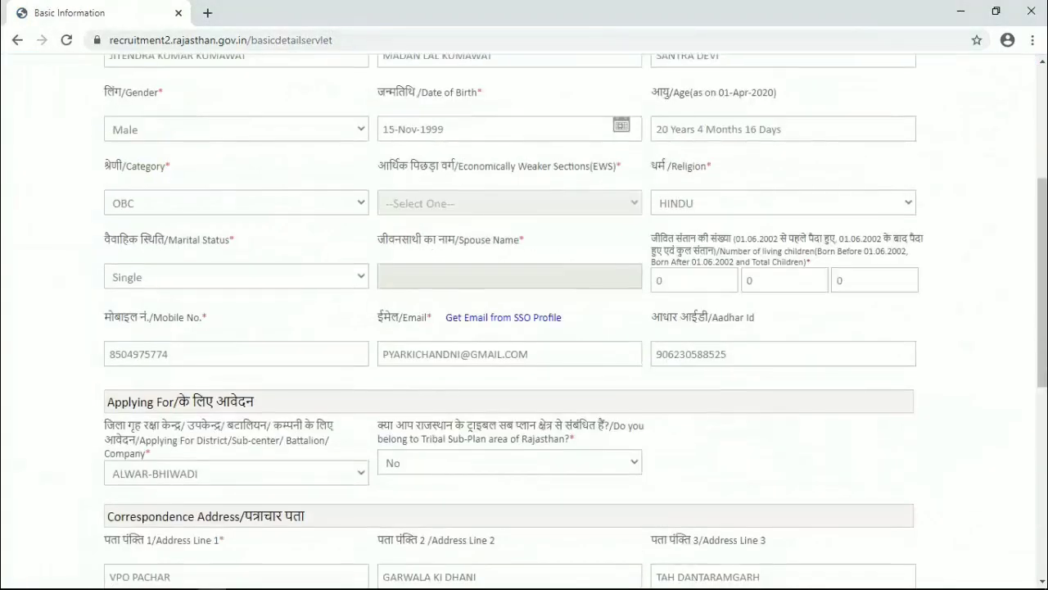
{"action": "scroll", "coordinate": [1033, 344], "scroll_direction": "up", "scroll_amount": 2}
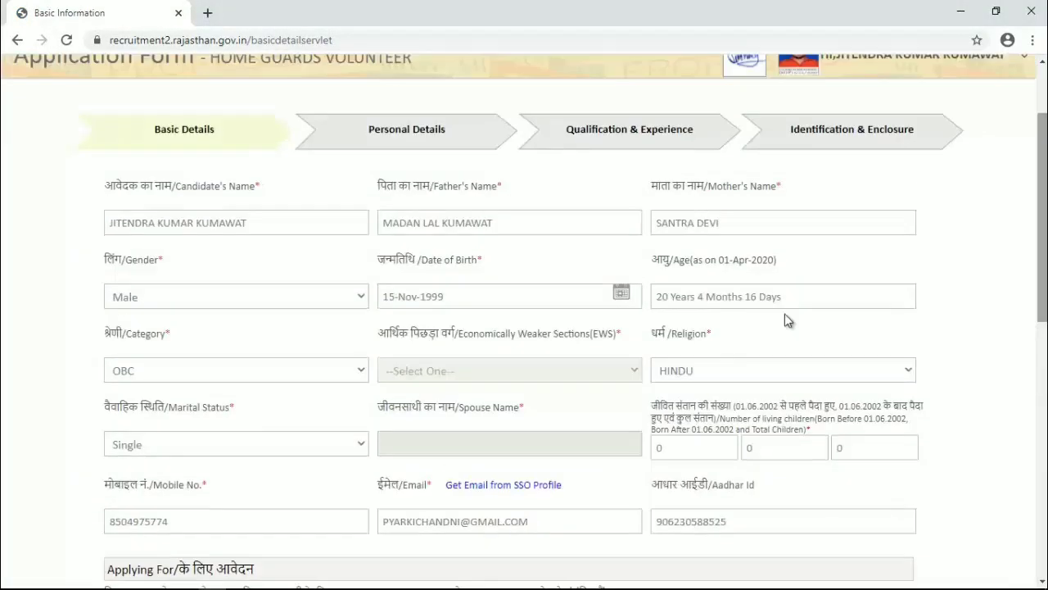
{"action": "left_click", "coordinate": [263, 231]}
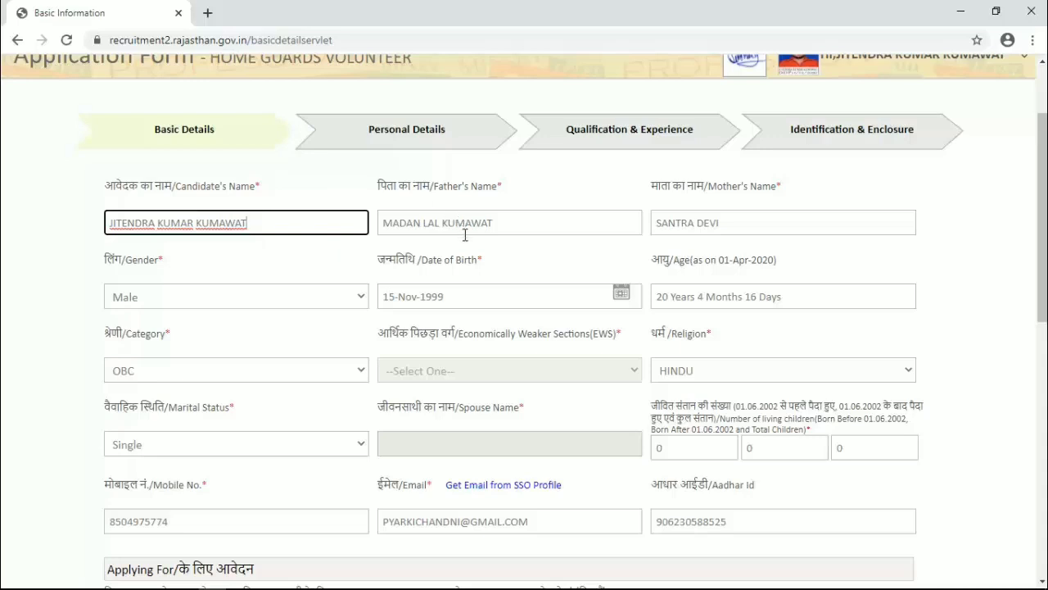
{"action": "left_click", "coordinate": [508, 230]}
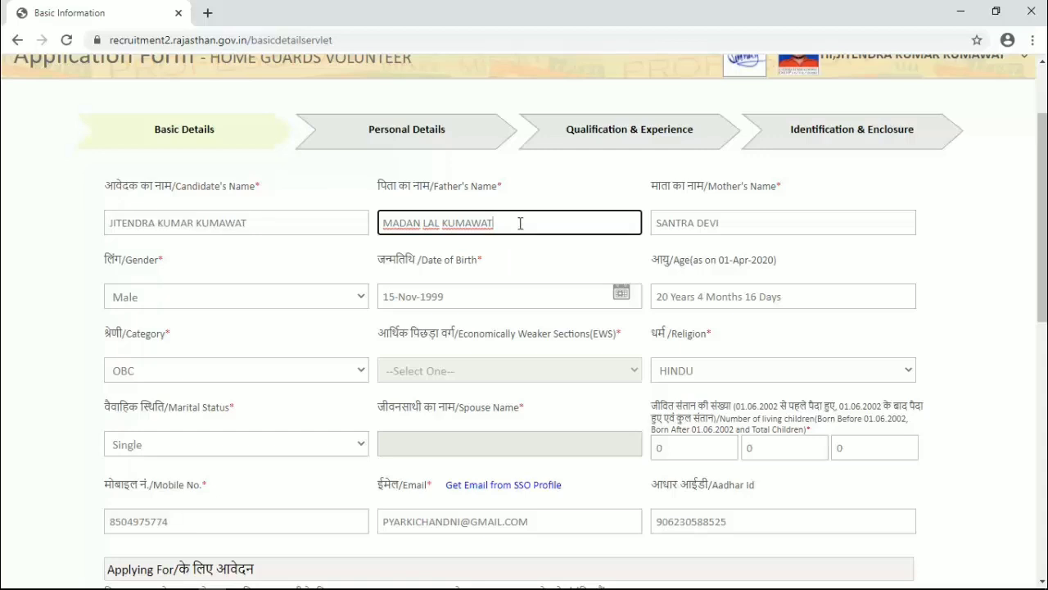
{"action": "left_click", "coordinate": [836, 229]}
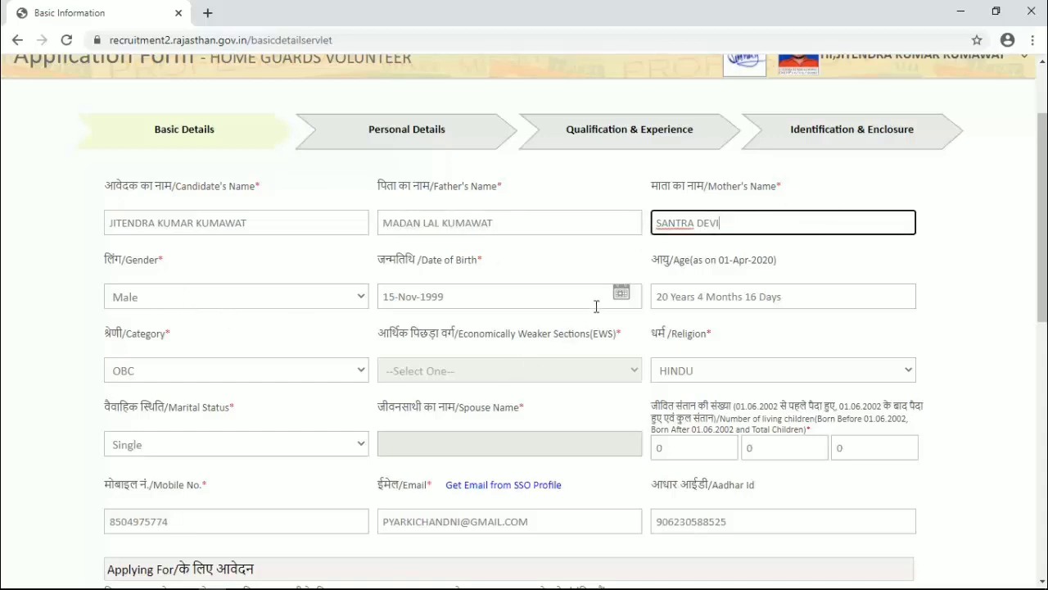
{"action": "left_click", "coordinate": [218, 379]}
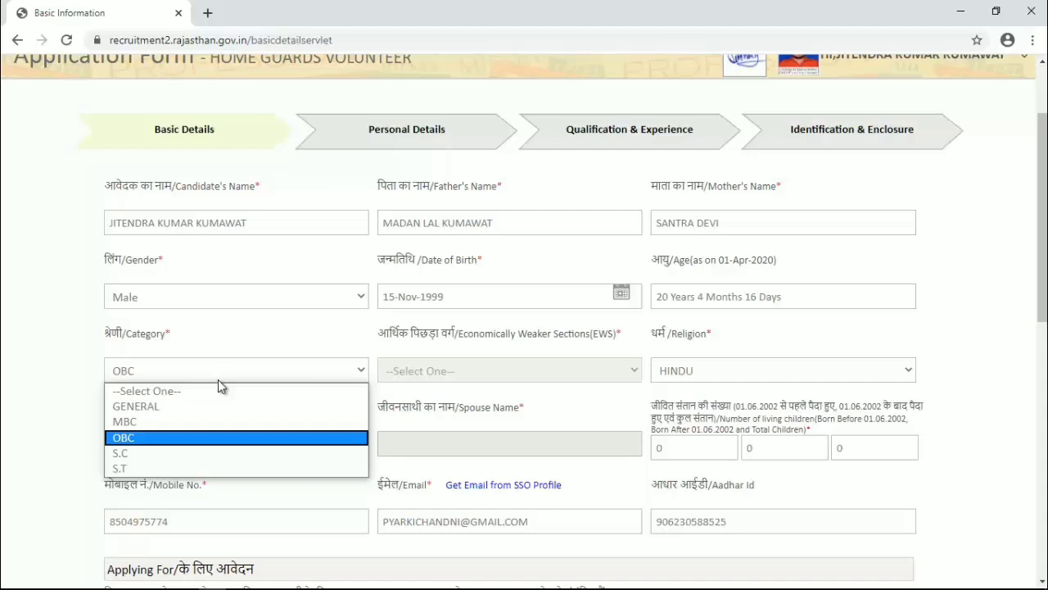
{"action": "left_click", "coordinate": [218, 379]}
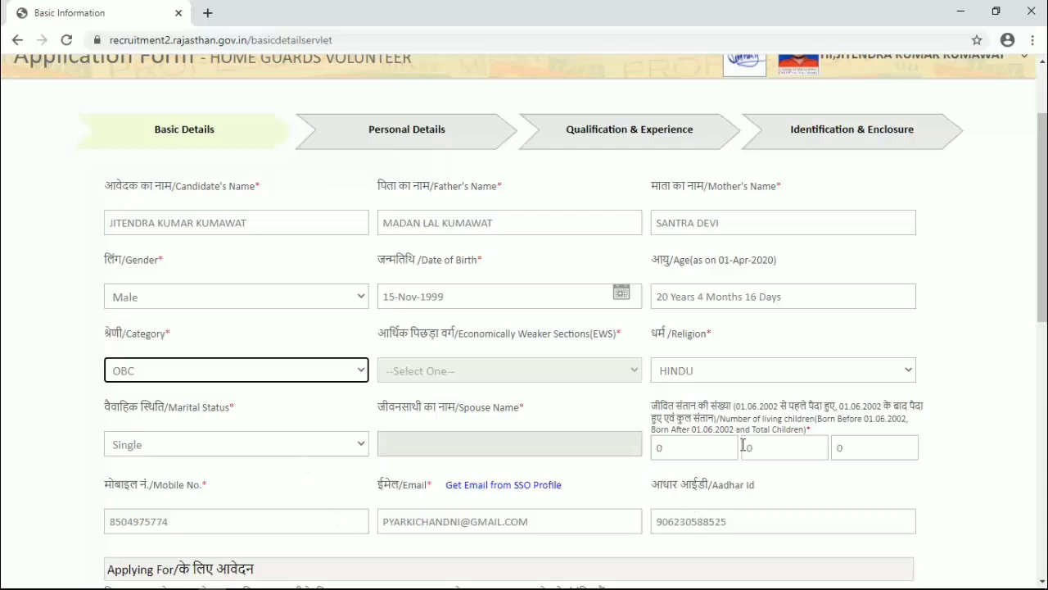
- Check the address sections and the prefilled mobile number, email and Aadhar ID fields
{"action": "scroll", "coordinate": [525, 328], "scroll_direction": "down", "scroll_amount": 6}
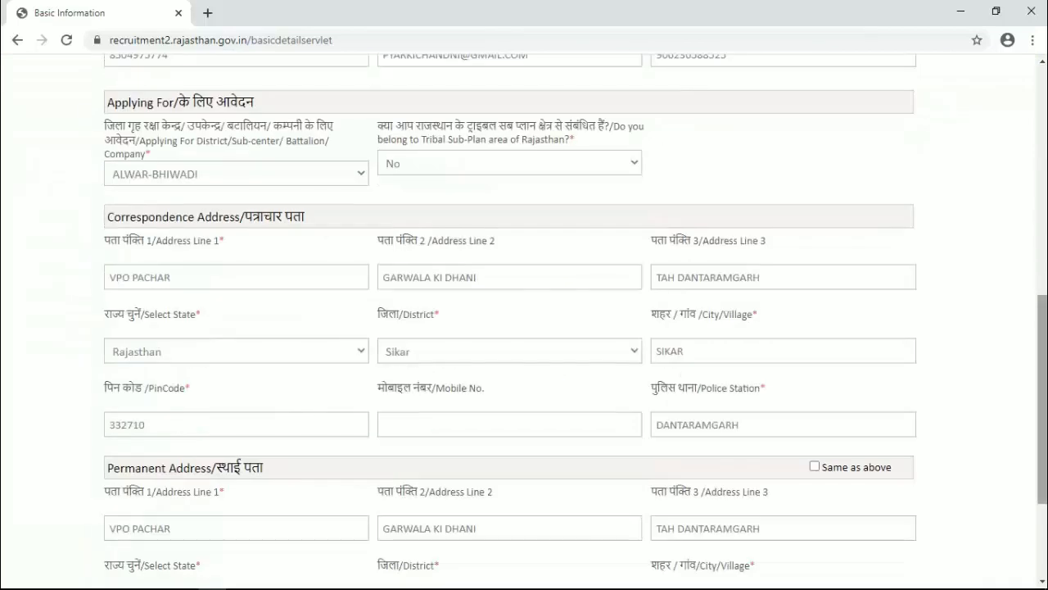
{"action": "scroll", "coordinate": [497, 180], "scroll_direction": "down", "scroll_amount": 1}
{"action": "scroll", "coordinate": [497, 180], "scroll_direction": "up", "scroll_amount": 1}
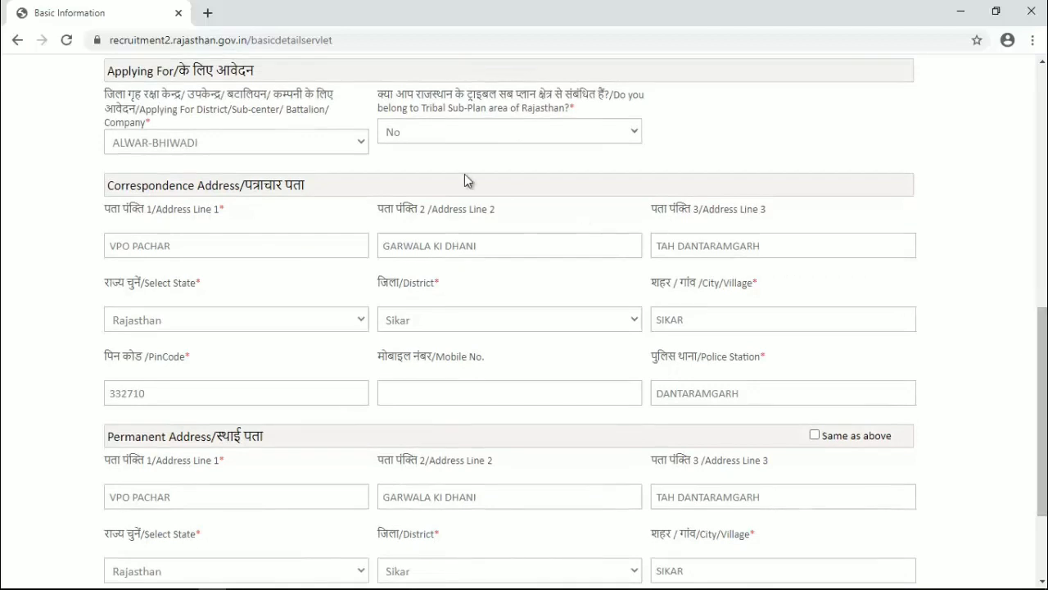
{"action": "scroll", "coordinate": [353, 175], "scroll_direction": "up", "scroll_amount": 3}
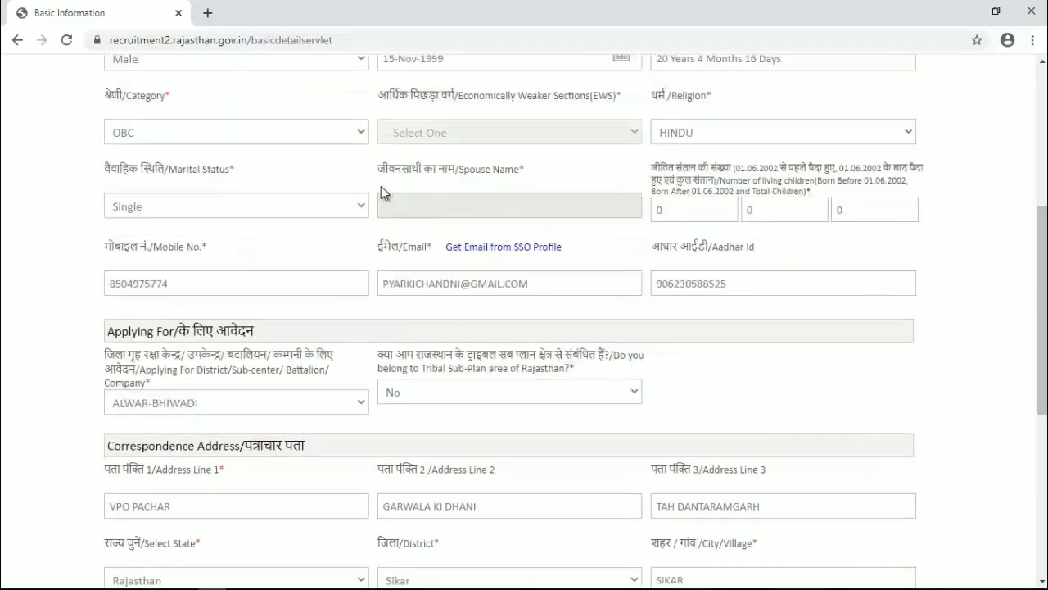
{"action": "left_click", "coordinate": [187, 284]}
{"action": "left_click", "coordinate": [547, 294]}
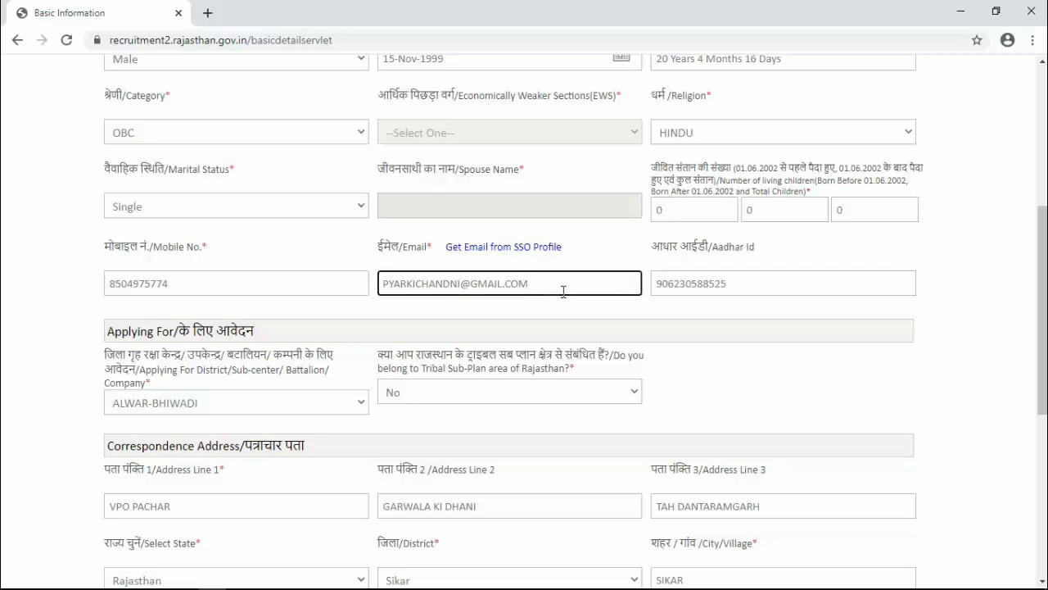
{"action": "left_click", "coordinate": [756, 291]}
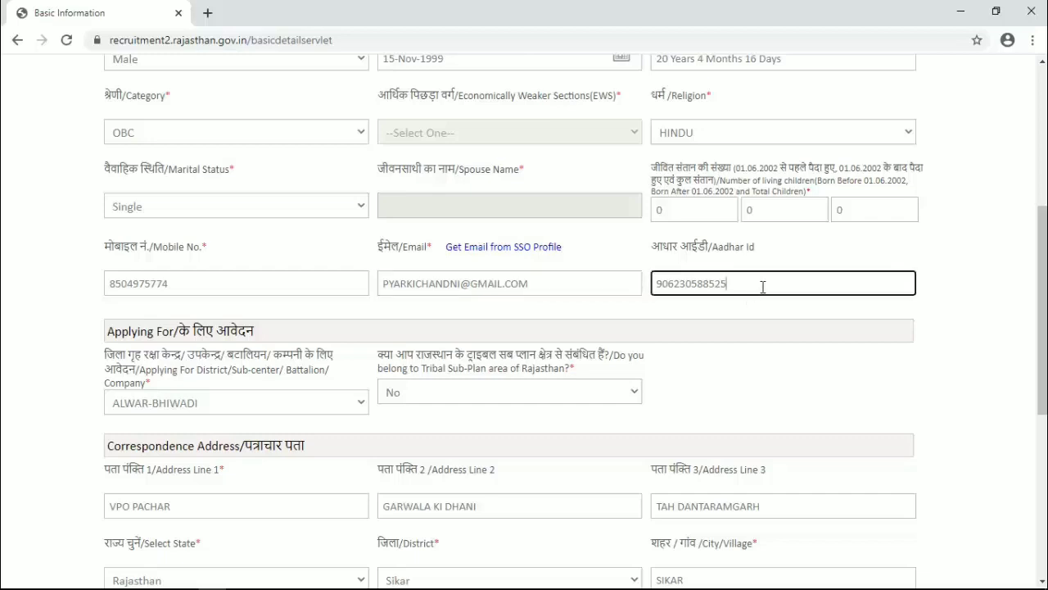
- Set the district/sub-center applied for to ALWAR-NEEMRANA and keep the Tribal Sub-Plan area answer at No
{"action": "scroll", "coordinate": [949, 276], "scroll_direction": "down", "scroll_amount": 1}
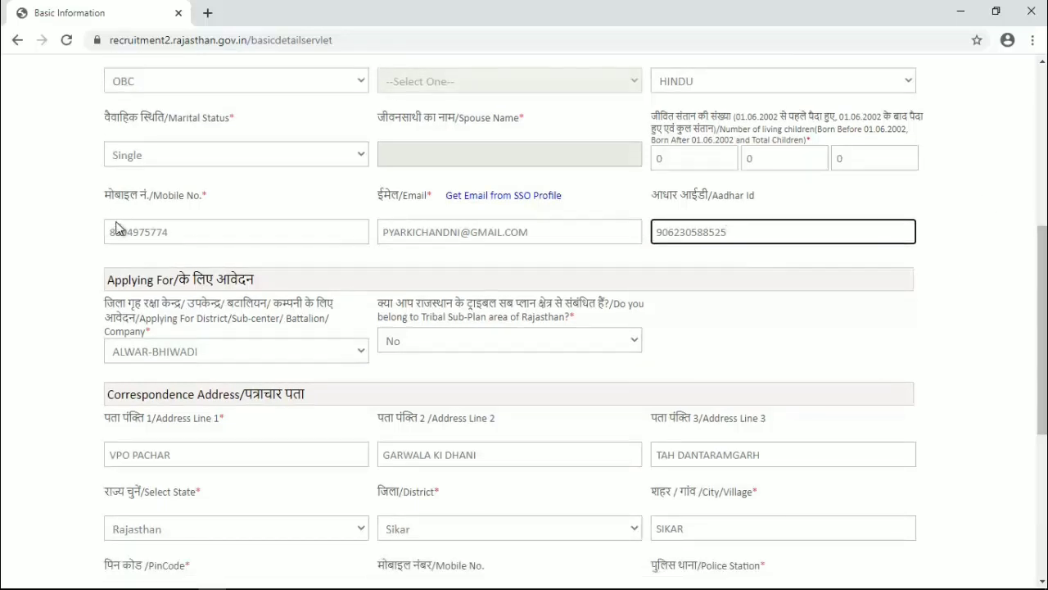
{"action": "left_click", "coordinate": [192, 353]}
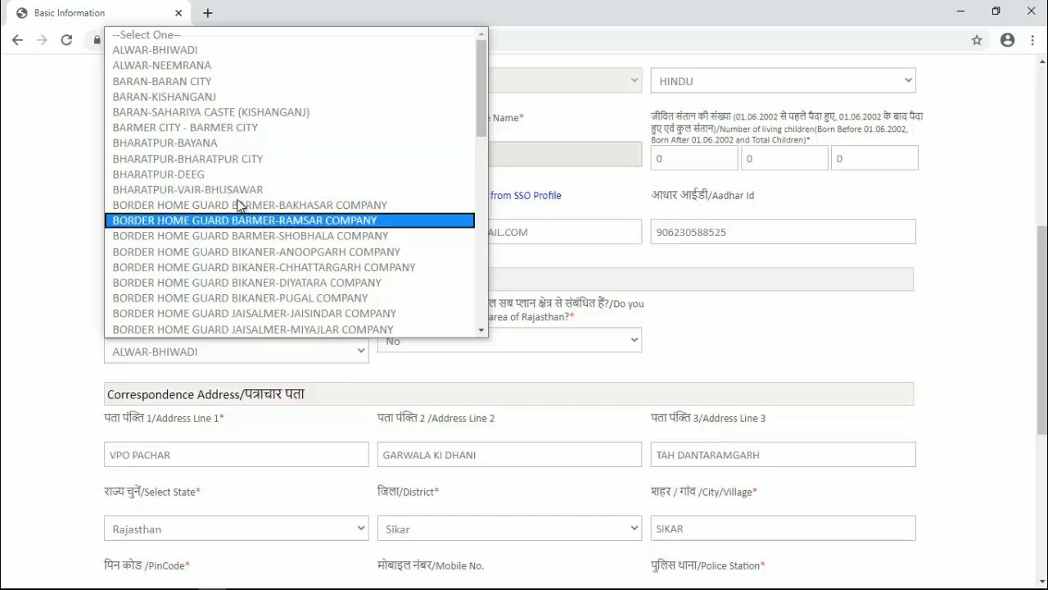
{"action": "left_click", "coordinate": [155, 65]}
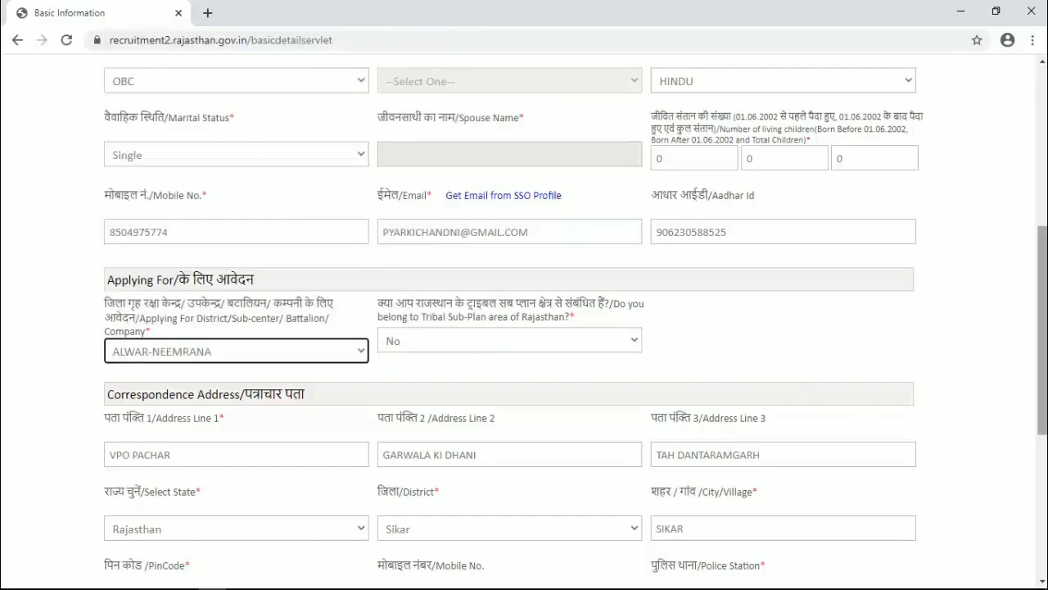
{"action": "scroll", "coordinate": [961, 303], "scroll_direction": "down", "scroll_amount": 1}
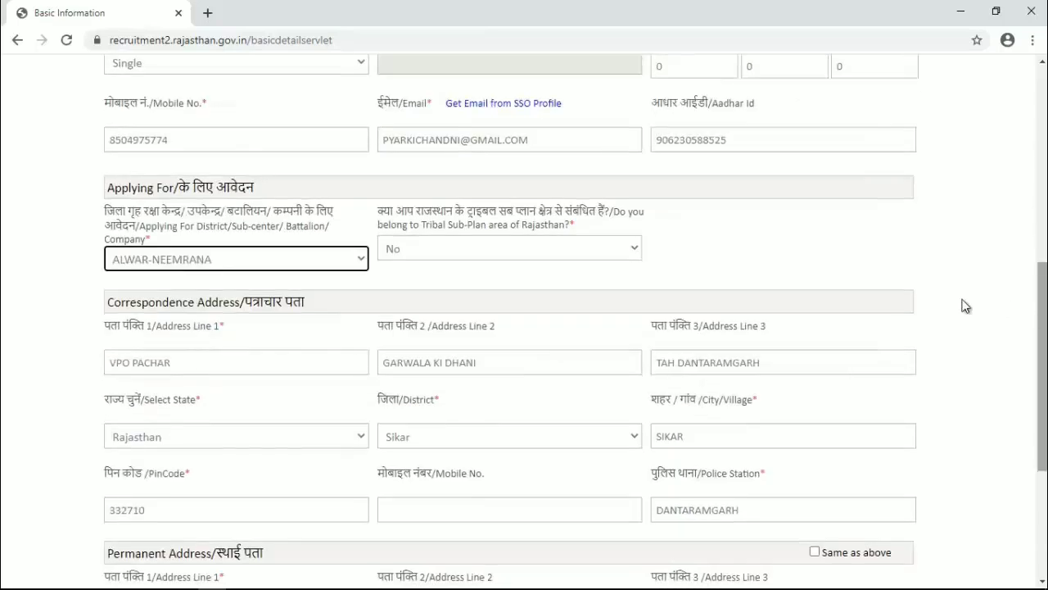
{"action": "left_click", "coordinate": [579, 255]}
{"action": "left_click", "coordinate": [579, 255]}
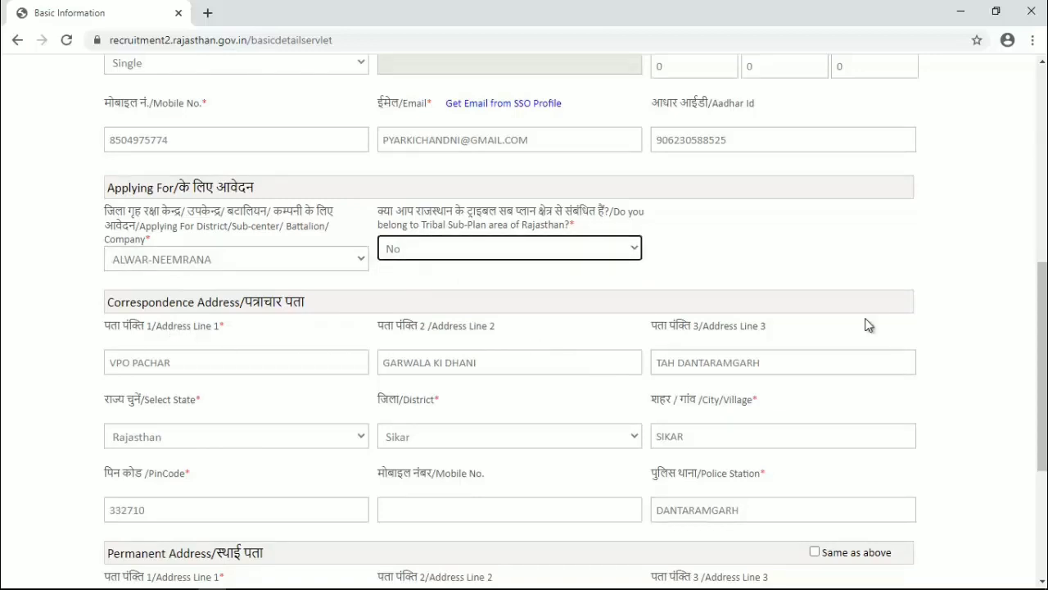
- Mark the permanent address as same as the correspondence address and proceed to the personal details
{"action": "scroll", "coordinate": [1041, 368], "scroll_direction": "down", "scroll_amount": 3}
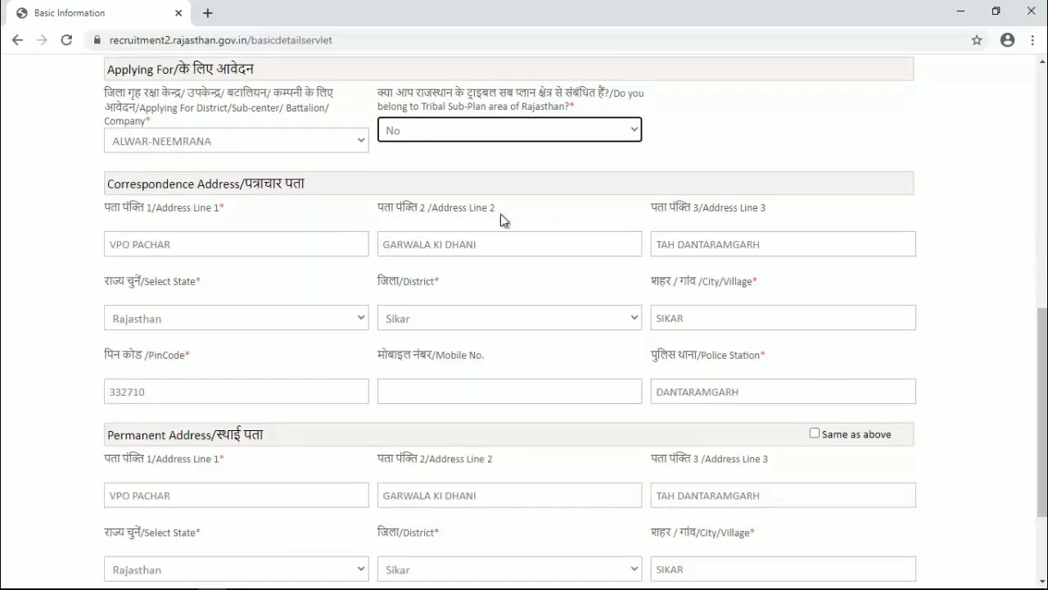
{"action": "scroll", "coordinate": [1042, 368], "scroll_direction": "down", "scroll_amount": 1}
{"action": "scroll", "coordinate": [1041, 368], "scroll_direction": "down", "scroll_amount": 2}
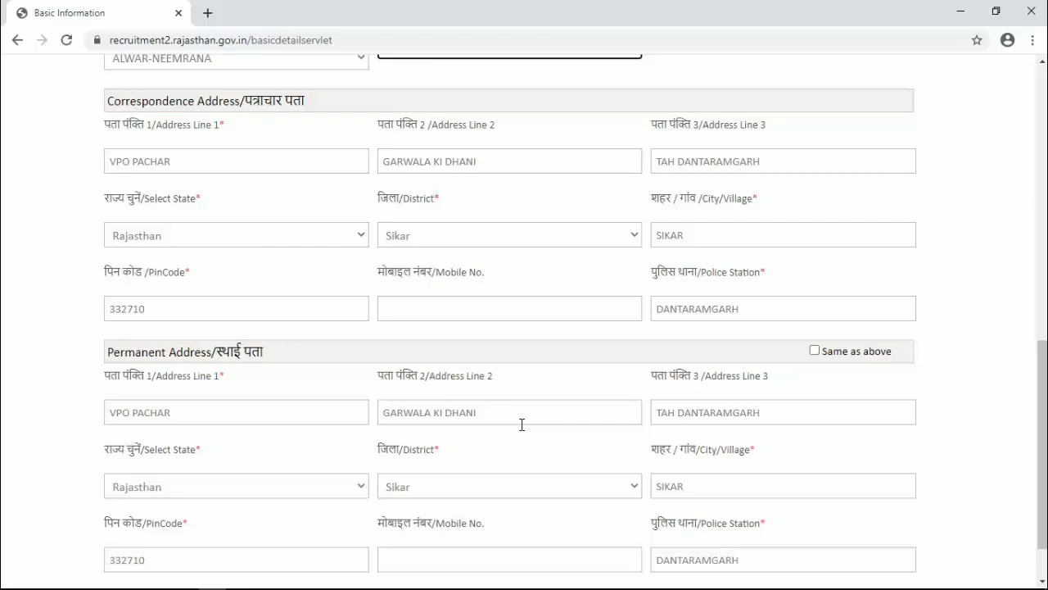
{"action": "left_click", "coordinate": [814, 351]}
{"action": "scroll", "coordinate": [815, 355], "scroll_direction": "down", "scroll_amount": 2}
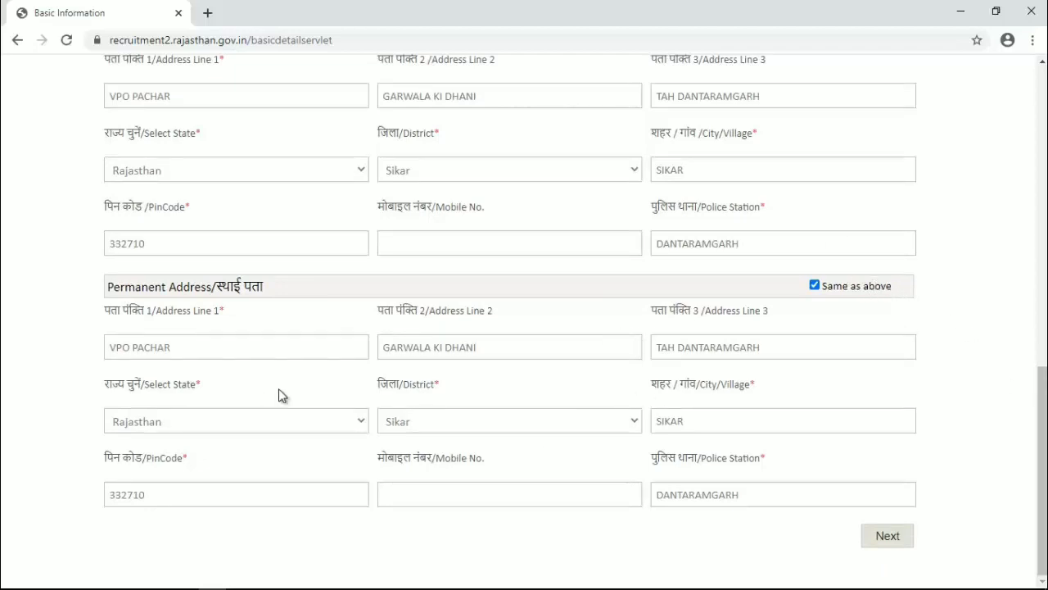
{"action": "left_click", "coordinate": [890, 537]}
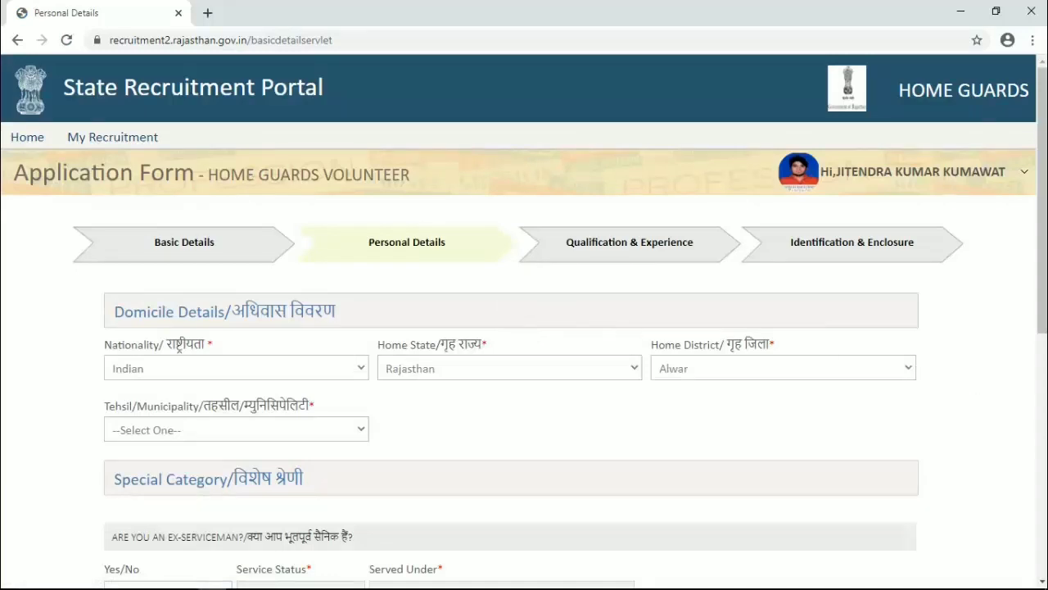
- Keep the domicile details at Indian, Rajasthan and Alwar, and choose NEEMRANA as the tehsil/municipality
{"action": "scroll", "coordinate": [321, 160], "scroll_direction": "down", "scroll_amount": 2}
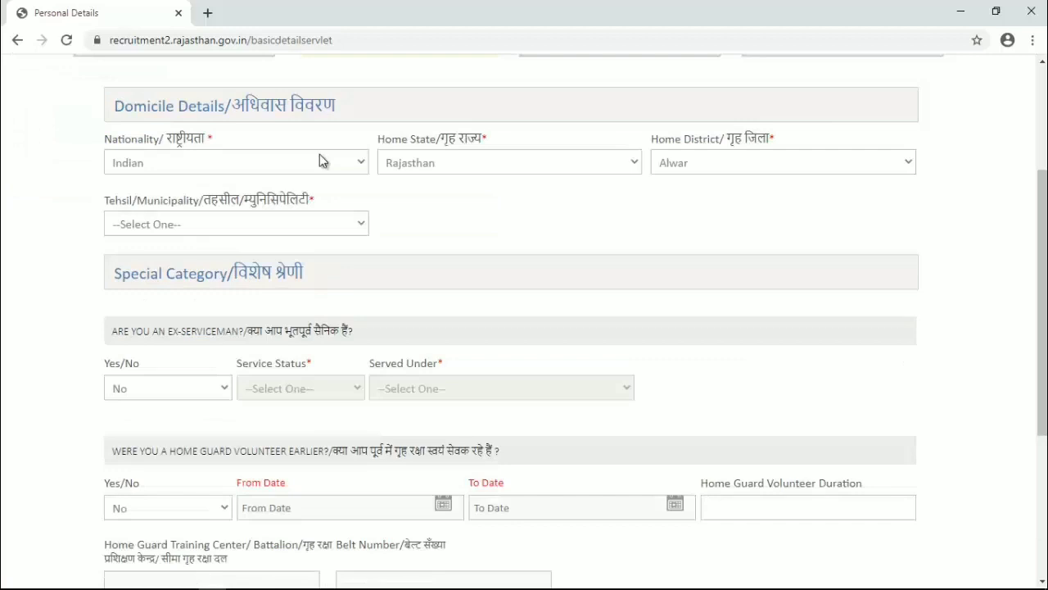
{"action": "left_click", "coordinate": [320, 160]}
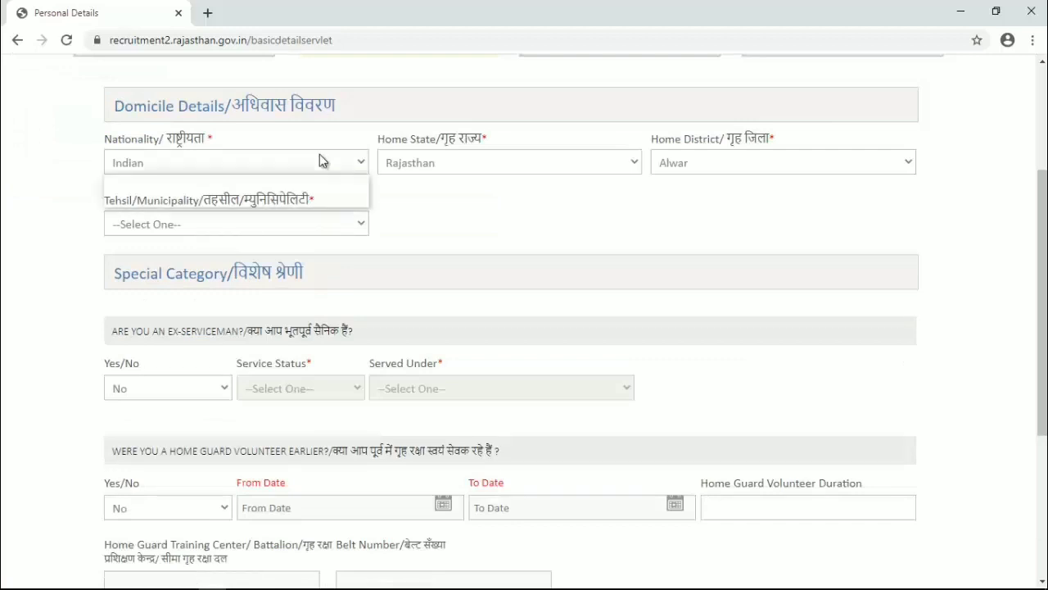
{"action": "left_click", "coordinate": [314, 199]}
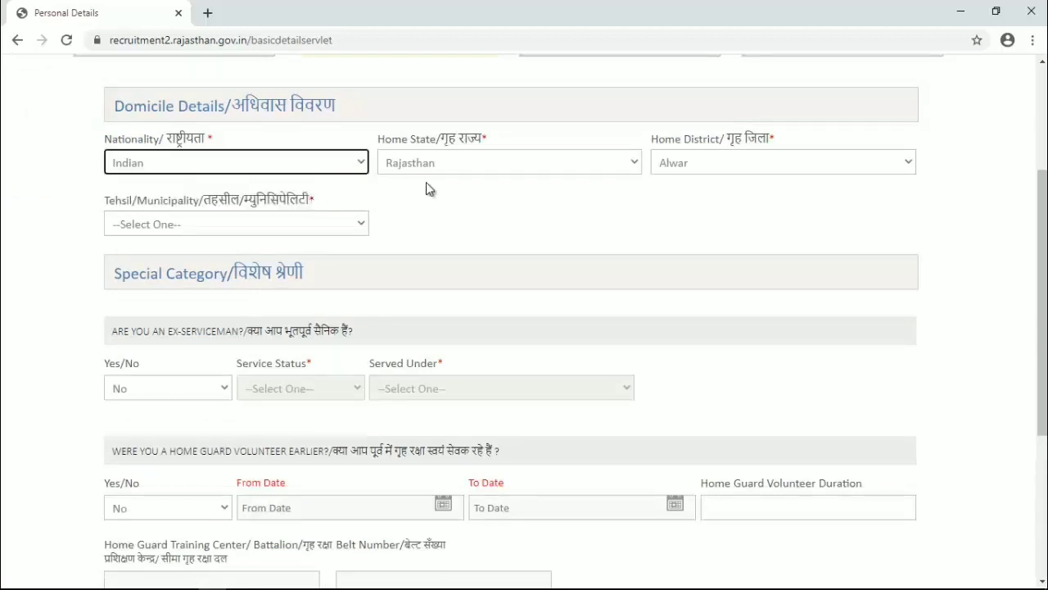
{"action": "left_click", "coordinate": [504, 171]}
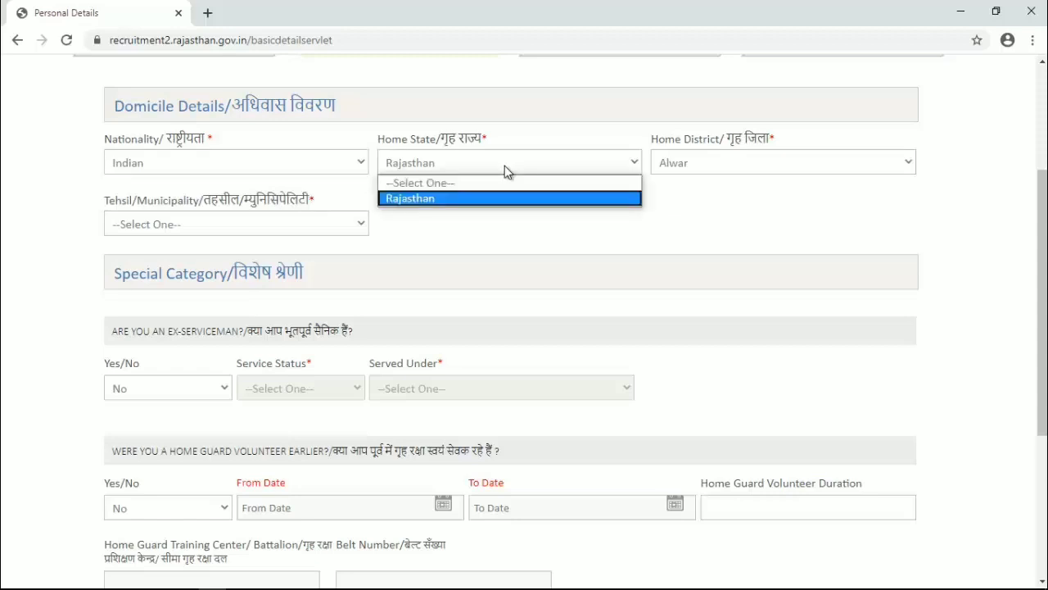
{"action": "left_click", "coordinate": [505, 170]}
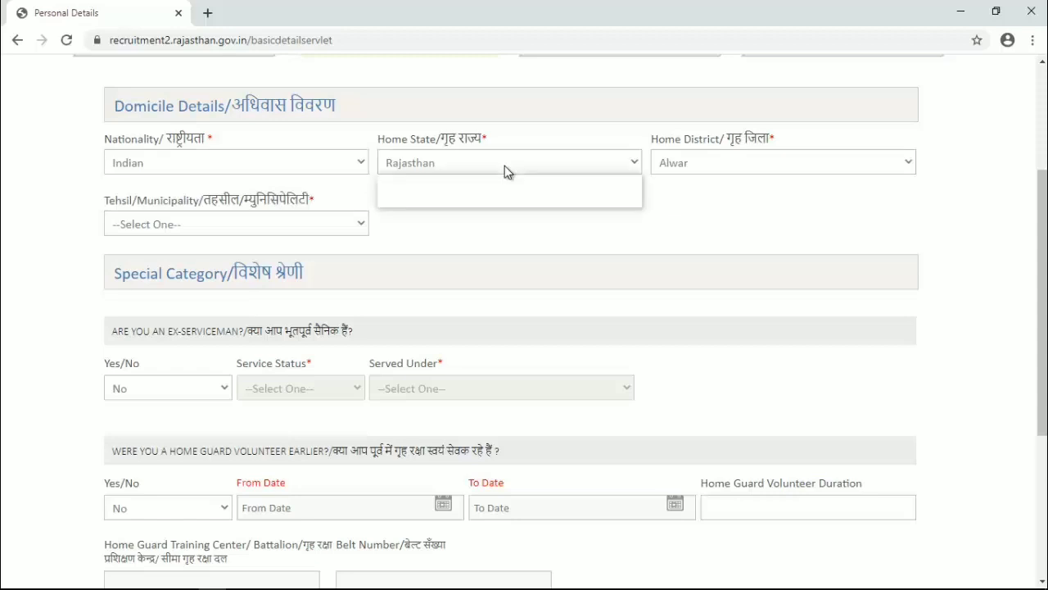
{"action": "left_click", "coordinate": [776, 173]}
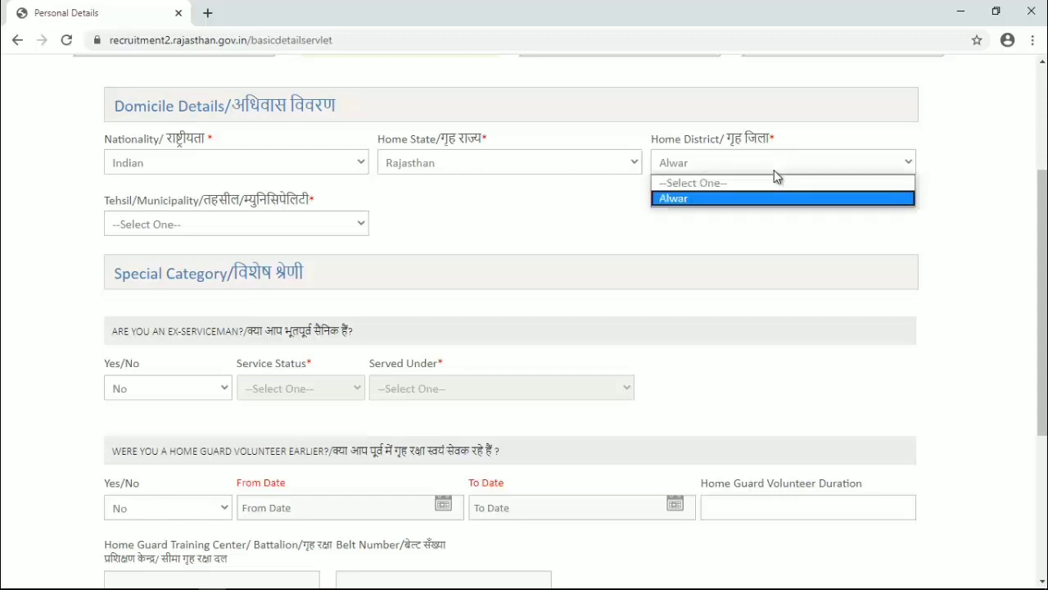
{"action": "left_click", "coordinate": [677, 198]}
{"action": "left_click", "coordinate": [290, 221]}
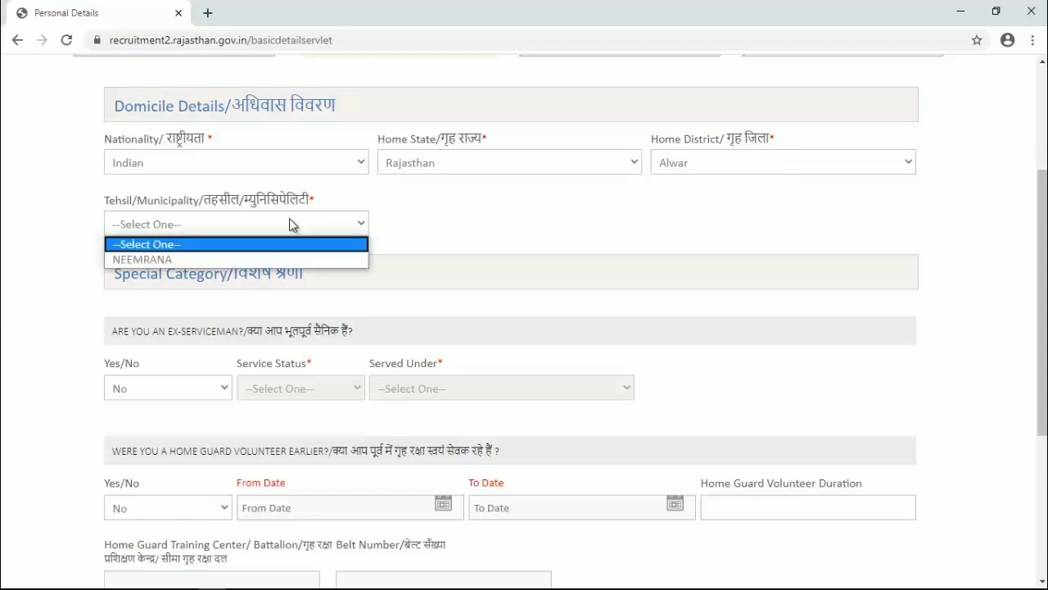
{"action": "left_click", "coordinate": [275, 259]}
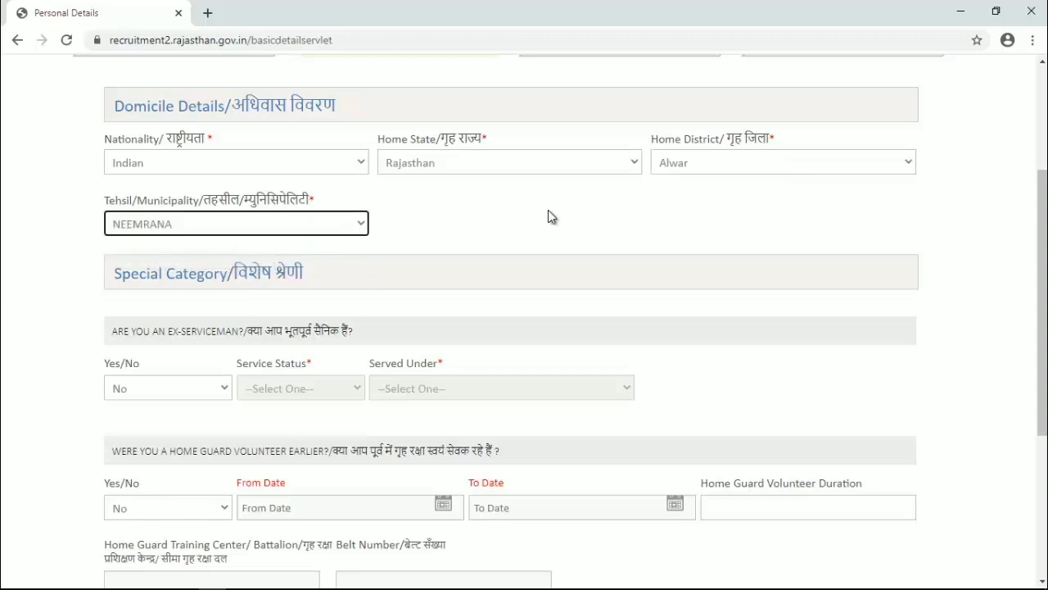
- Examine the service status options offered for a Yes answer to the ex-serviceman question, and restore the answer to No
{"action": "scroll", "coordinate": [178, 141], "scroll_direction": "down", "scroll_amount": 2}
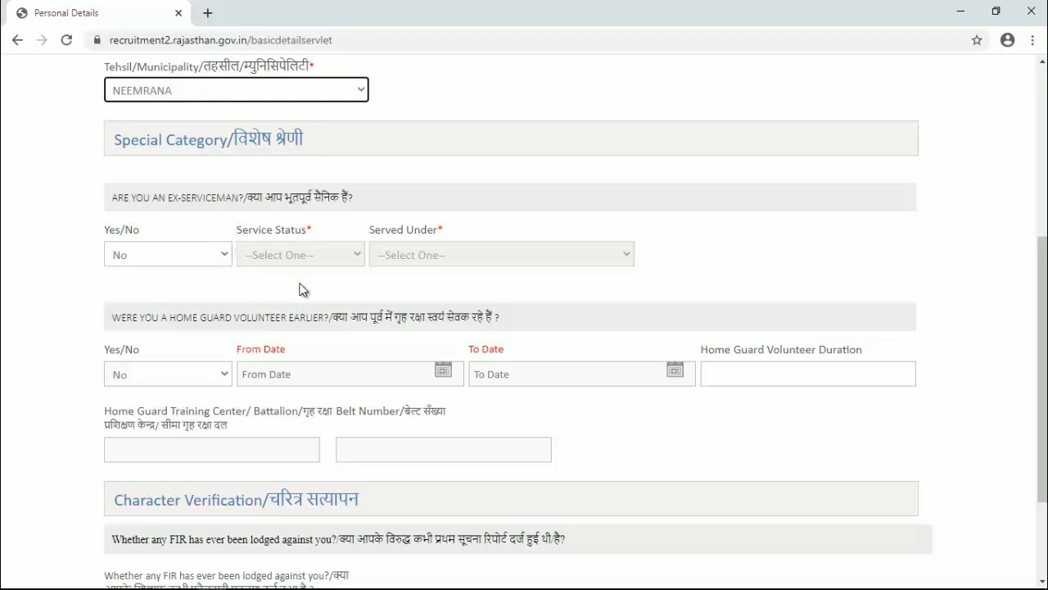
{"action": "left_click", "coordinate": [188, 262]}
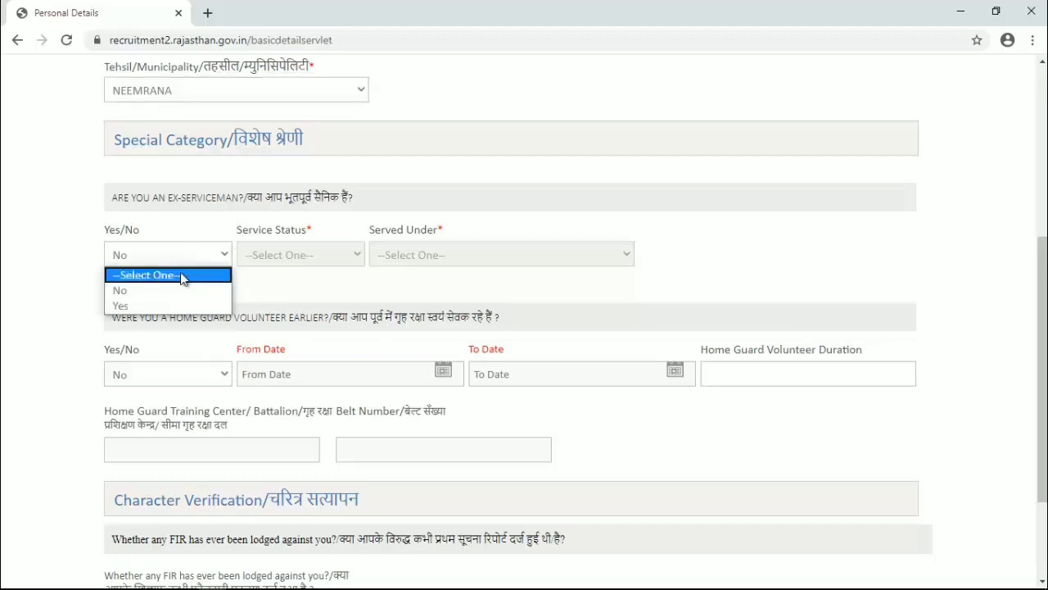
{"action": "left_click", "coordinate": [179, 304]}
{"action": "left_click", "coordinate": [300, 263]}
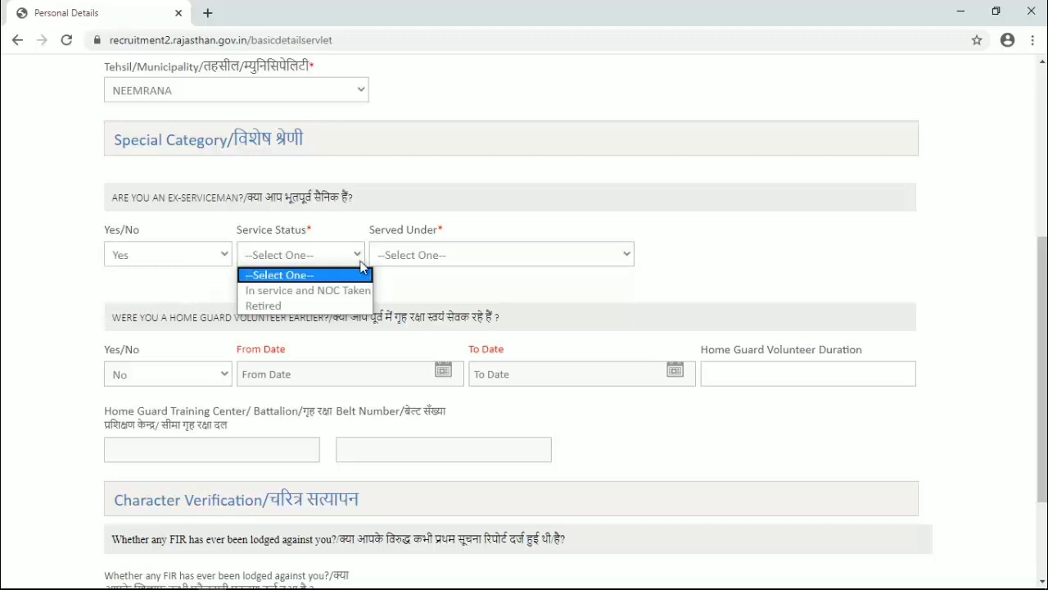
{"action": "left_click", "coordinate": [154, 243]}
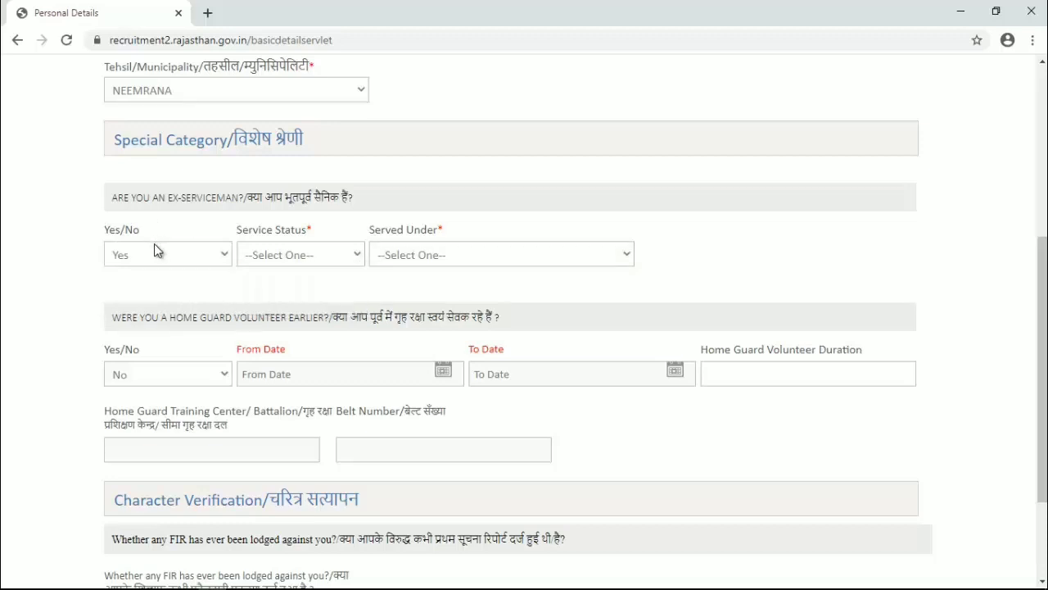
{"action": "left_click", "coordinate": [164, 250]}
{"action": "left_click", "coordinate": [148, 292]}
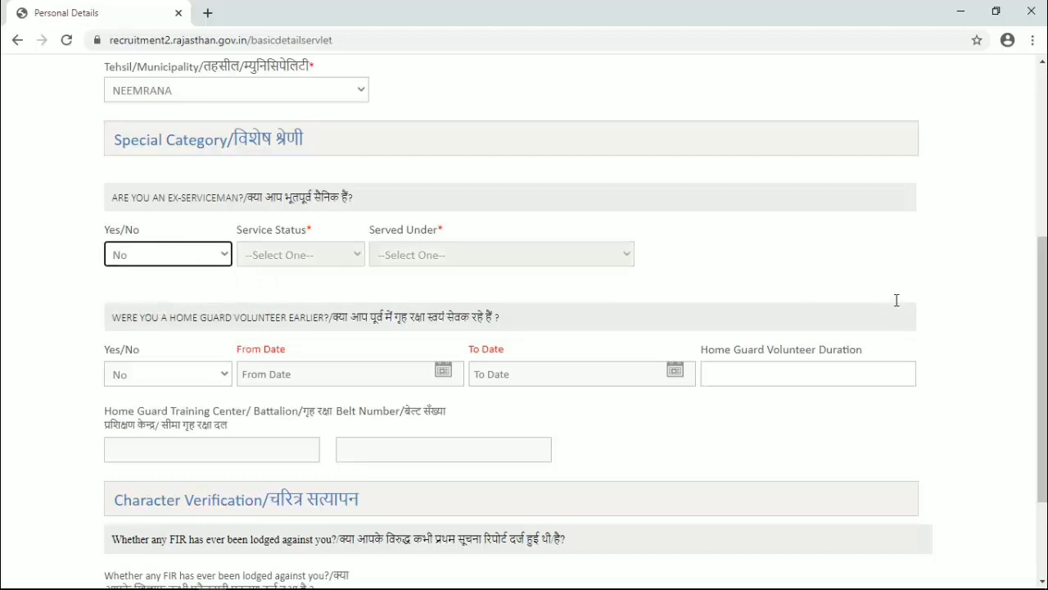
- Leave the earlier home guard volunteer and FIR questions at No and proceed to the qualification details
{"action": "scroll", "coordinate": [719, 344], "scroll_direction": "down", "scroll_amount": 3}
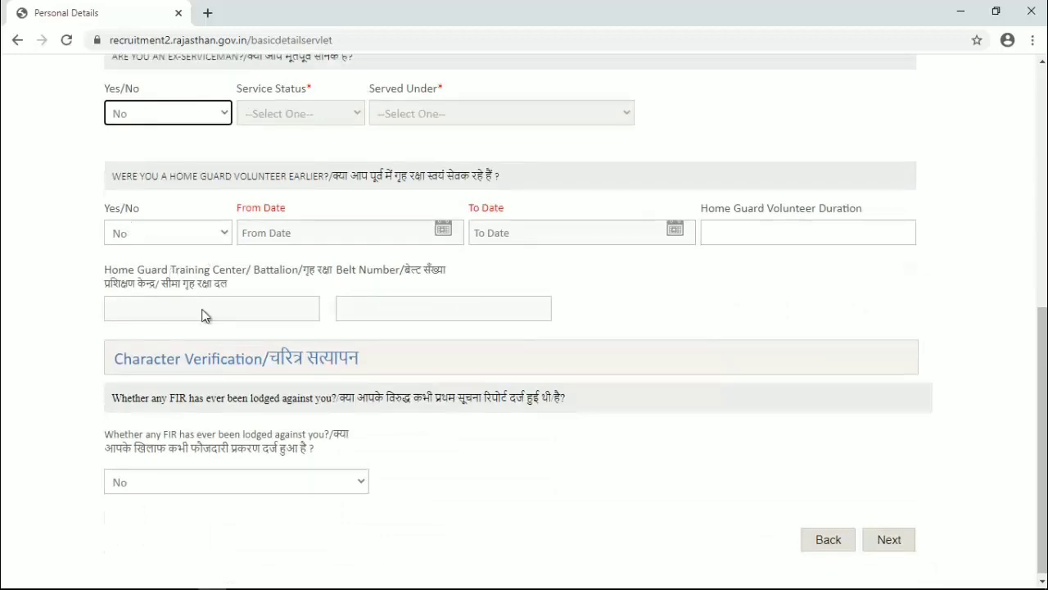
{"action": "scroll", "coordinate": [1042, 443], "scroll_direction": "down", "scroll_amount": 1}
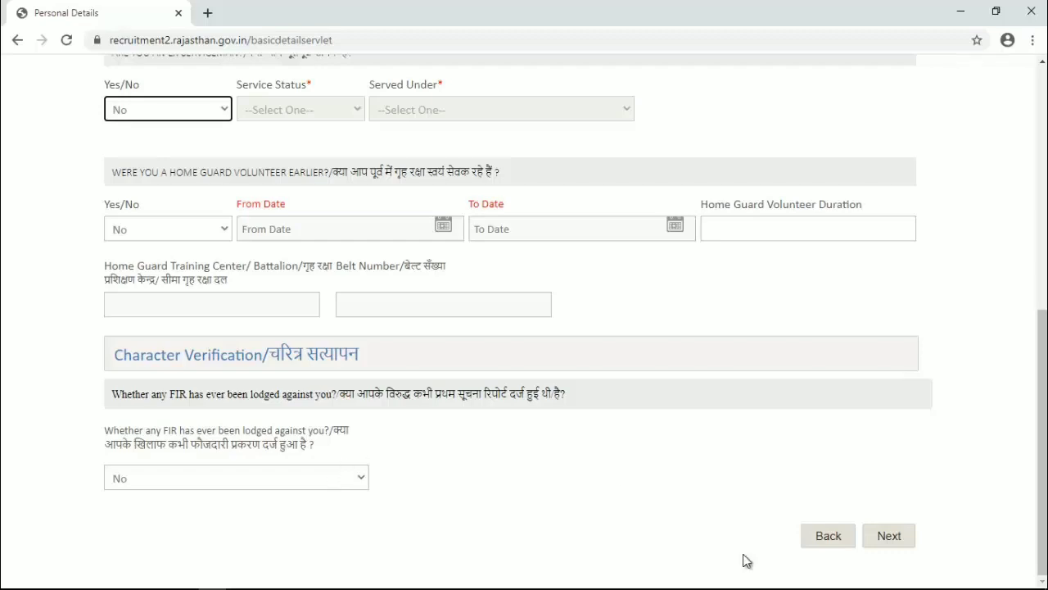
{"action": "left_click", "coordinate": [889, 534]}
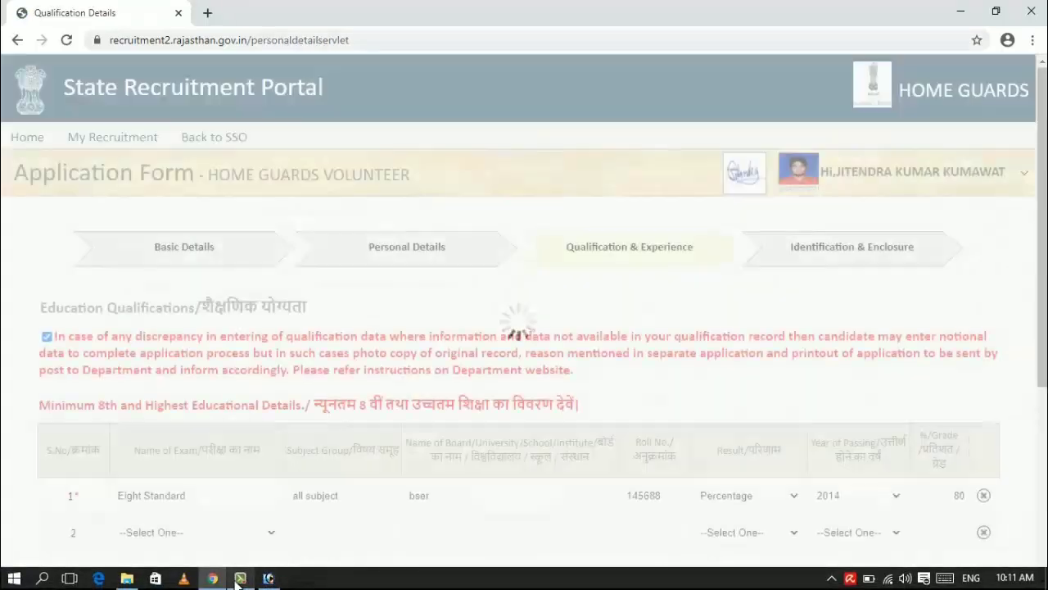
{"action": "mouse_move", "coordinate": [240, 576]}
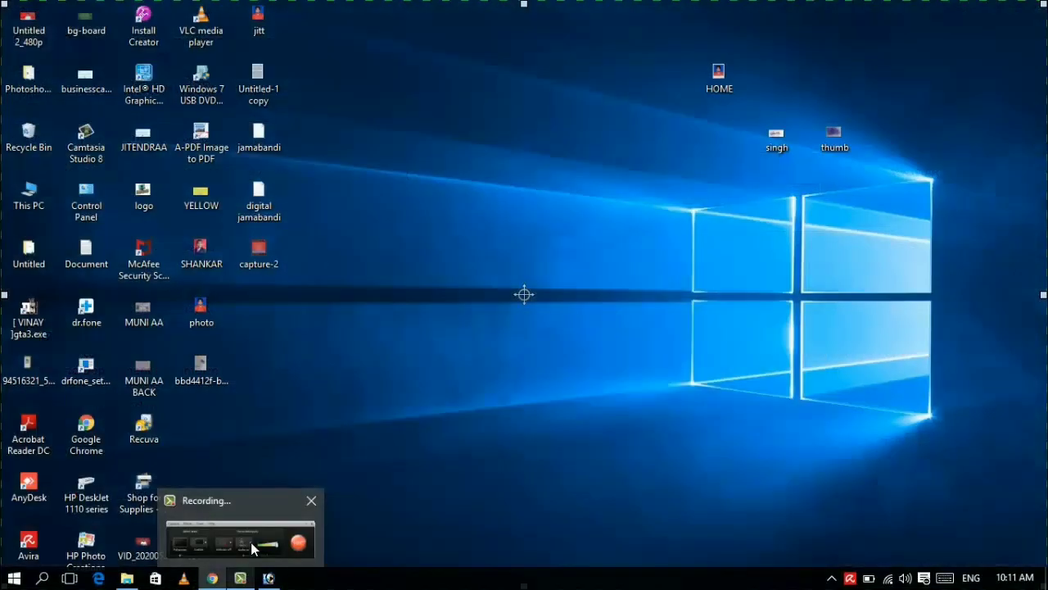
{"action": "left_click", "coordinate": [252, 549]}
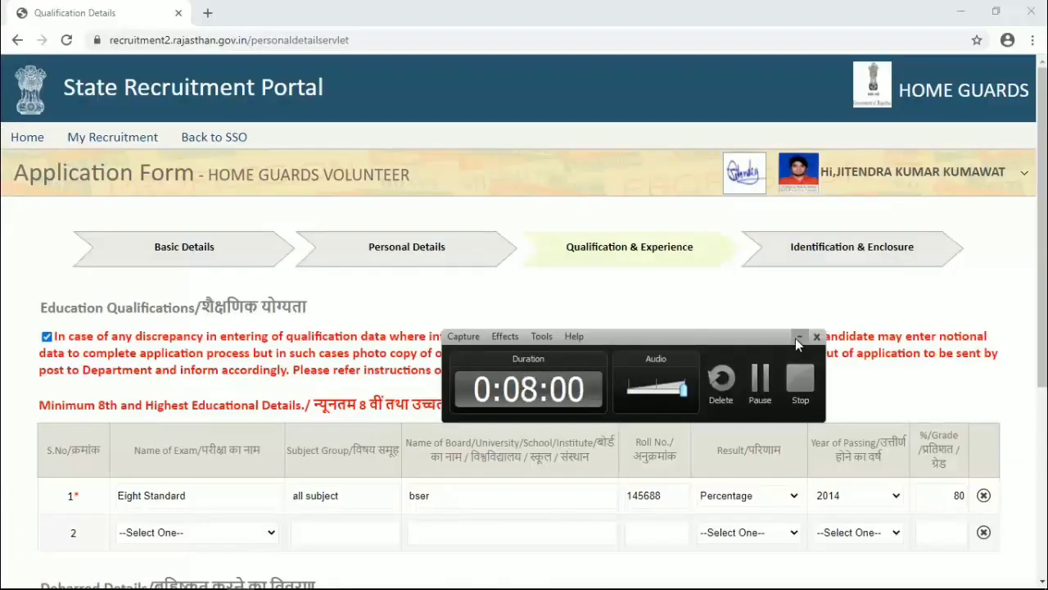
{"action": "left_click", "coordinate": [797, 336]}
- Keep the qualification data discrepancy declaration ticked and check the subject group and board fields of the Eight Standard entry
{"action": "scroll", "coordinate": [350, 58], "scroll_direction": "down", "scroll_amount": 2}
{"action": "left_click", "coordinate": [47, 196]}
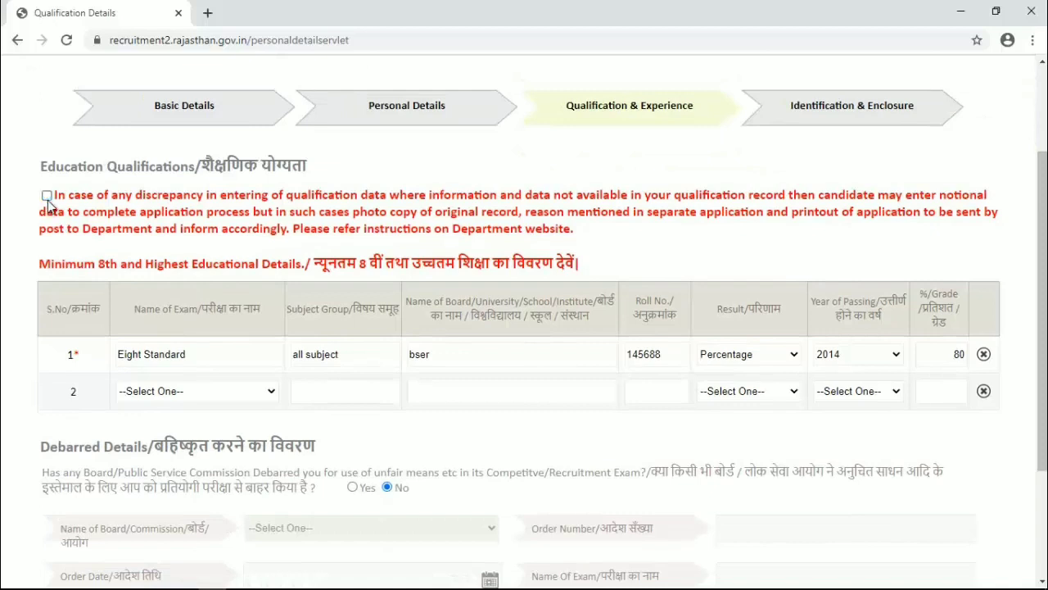
{"action": "left_click", "coordinate": [47, 197]}
{"action": "left_click", "coordinate": [390, 358]}
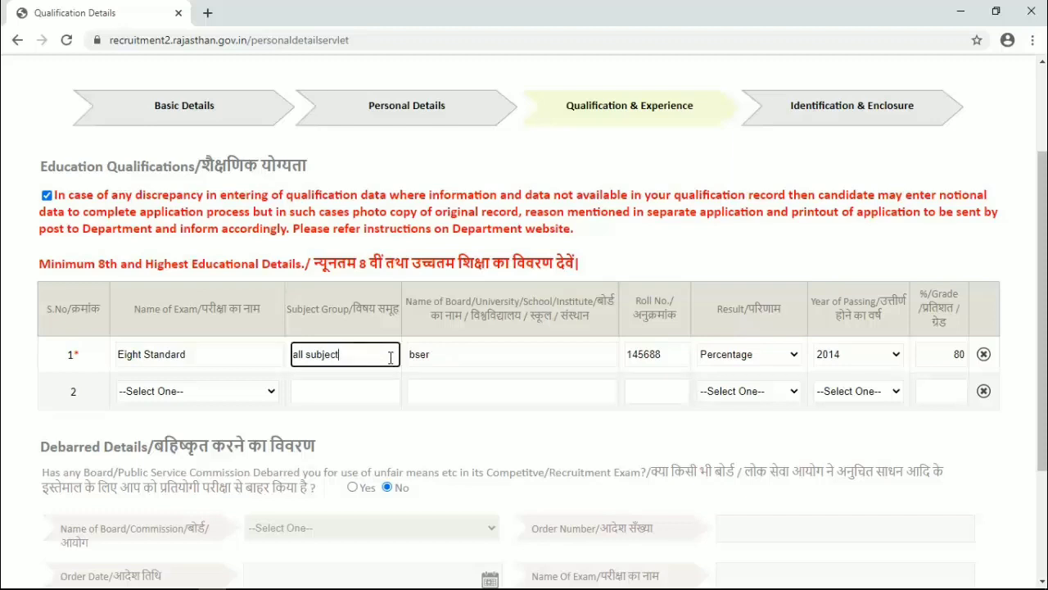
{"action": "left_click", "coordinate": [499, 363]}
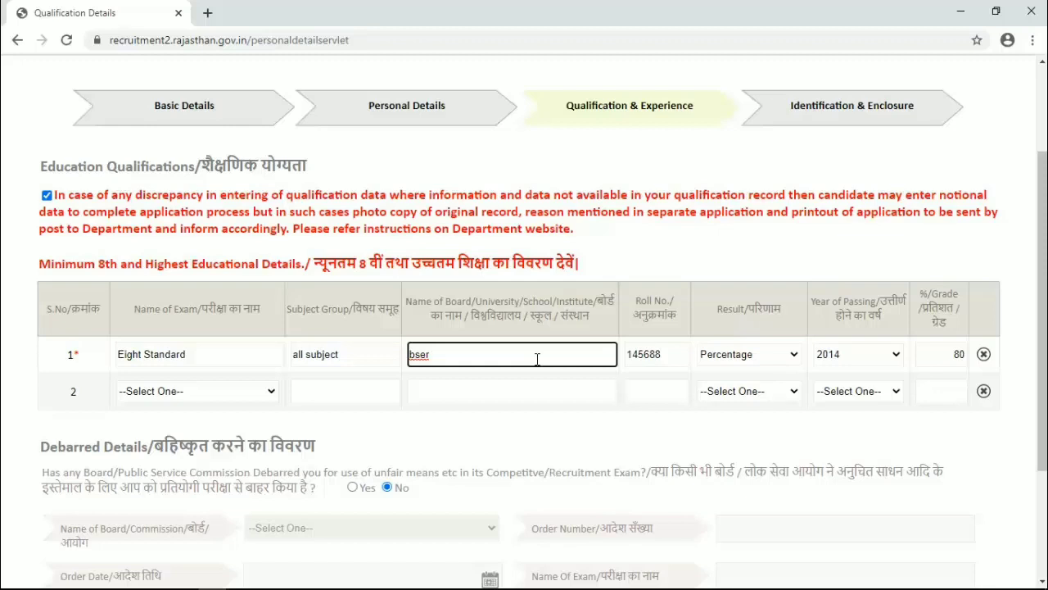
- Select Percentage as the result type and 2014 as the passing year for the Eight Standard qualification, and check its percentage field
{"action": "left_click", "coordinate": [747, 354]}
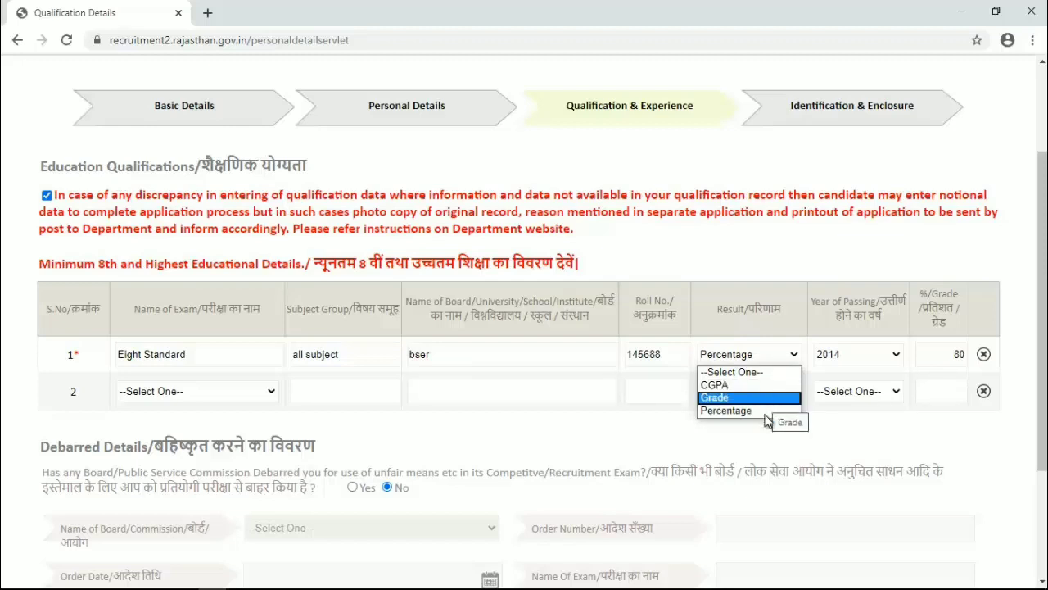
{"action": "left_click", "coordinate": [771, 410]}
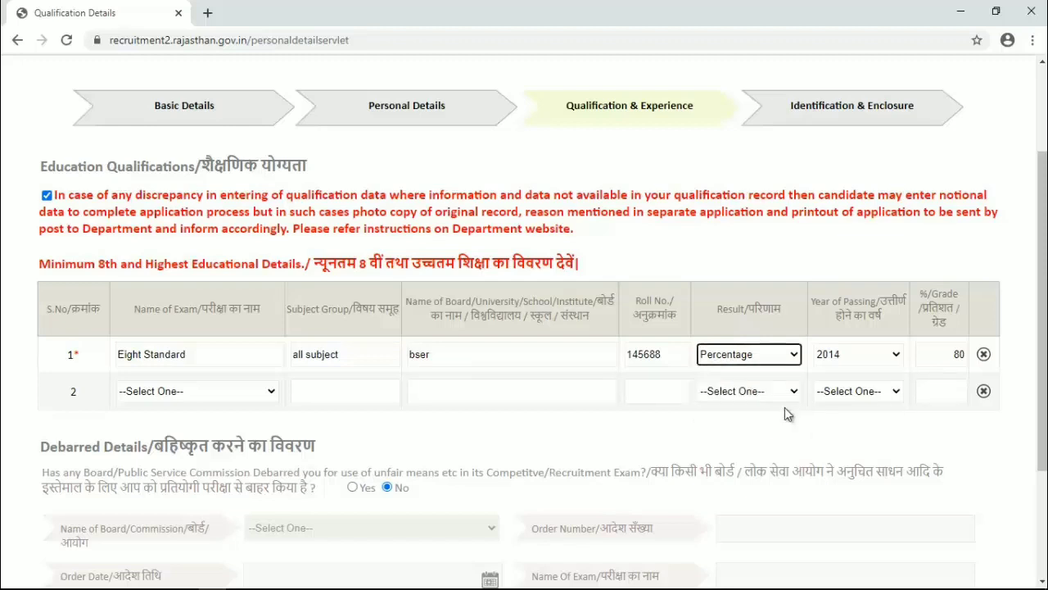
{"action": "left_click", "coordinate": [852, 354]}
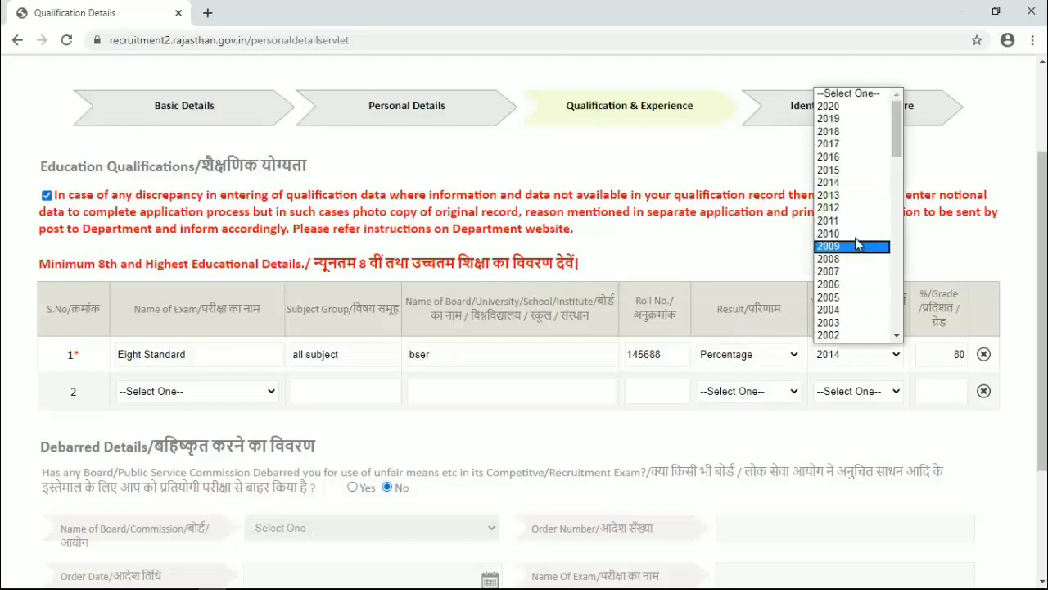
{"action": "left_click", "coordinate": [829, 185]}
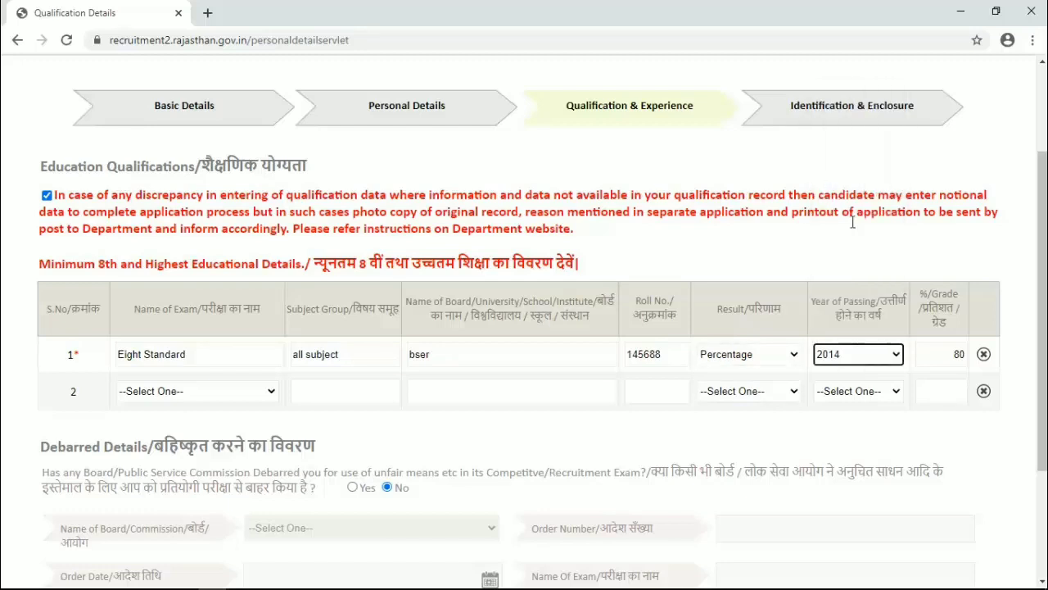
{"action": "left_click", "coordinate": [943, 365]}
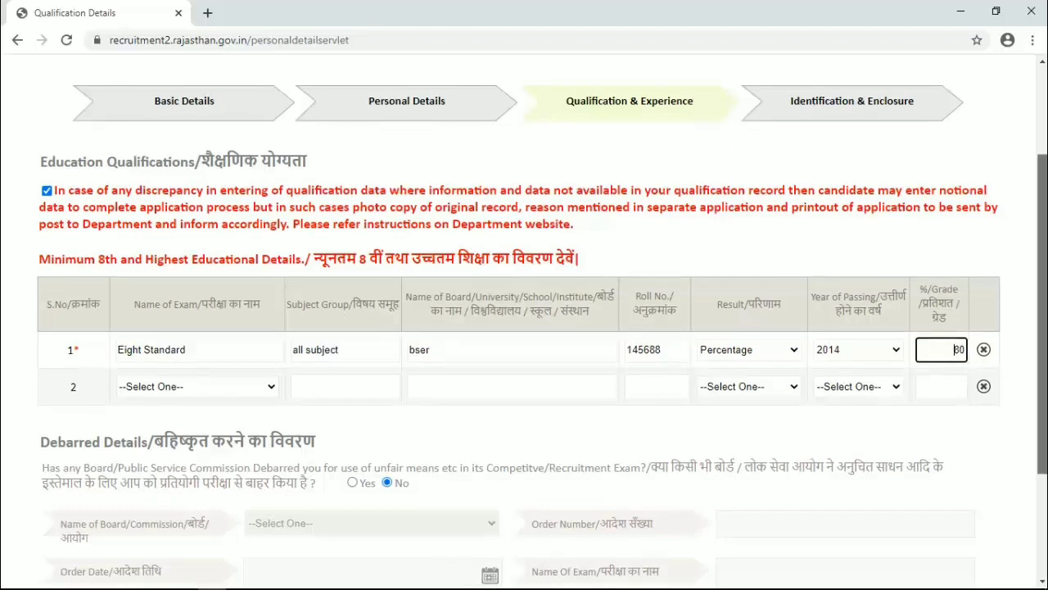
- Leave the second qualification row unselected and proceed to the identification and enclosure details
{"action": "scroll", "coordinate": [1029, 401], "scroll_direction": "down", "scroll_amount": 1}
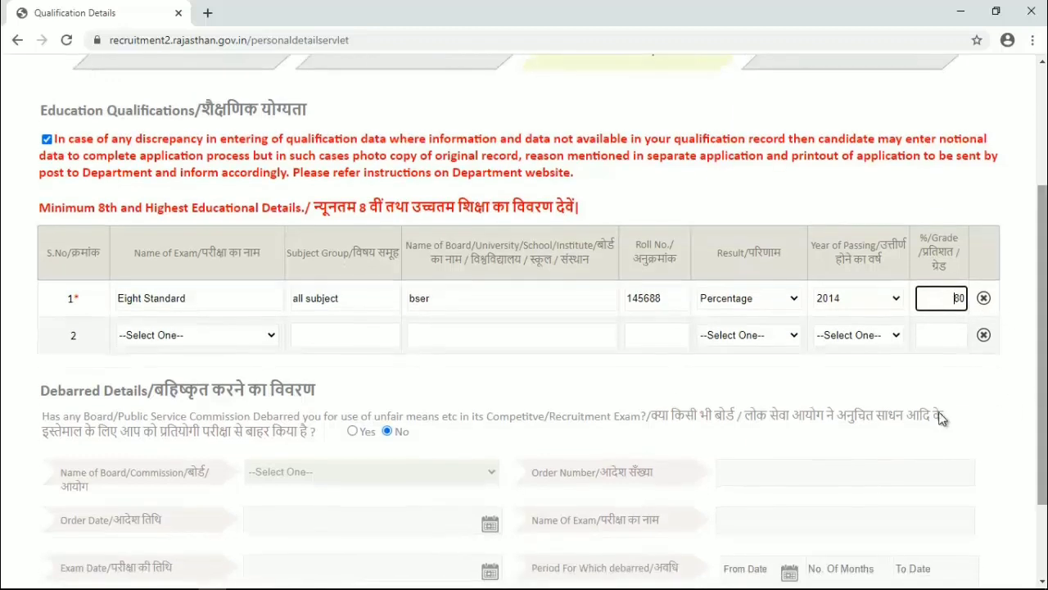
{"action": "left_click", "coordinate": [267, 339]}
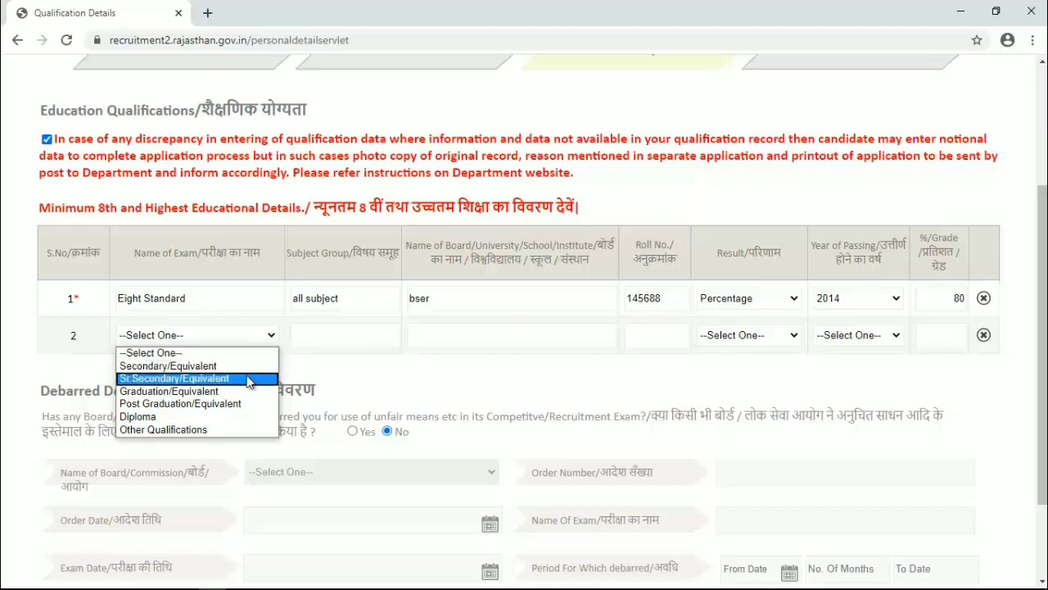
{"action": "left_click", "coordinate": [246, 353]}
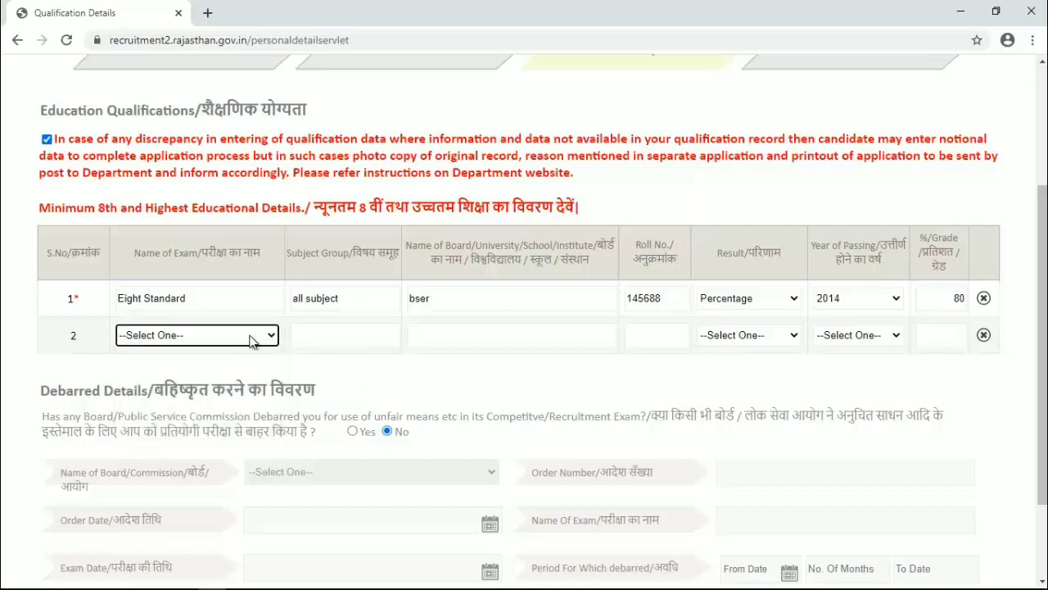
{"action": "scroll", "coordinate": [985, 584], "scroll_direction": "down", "scroll_amount": 3}
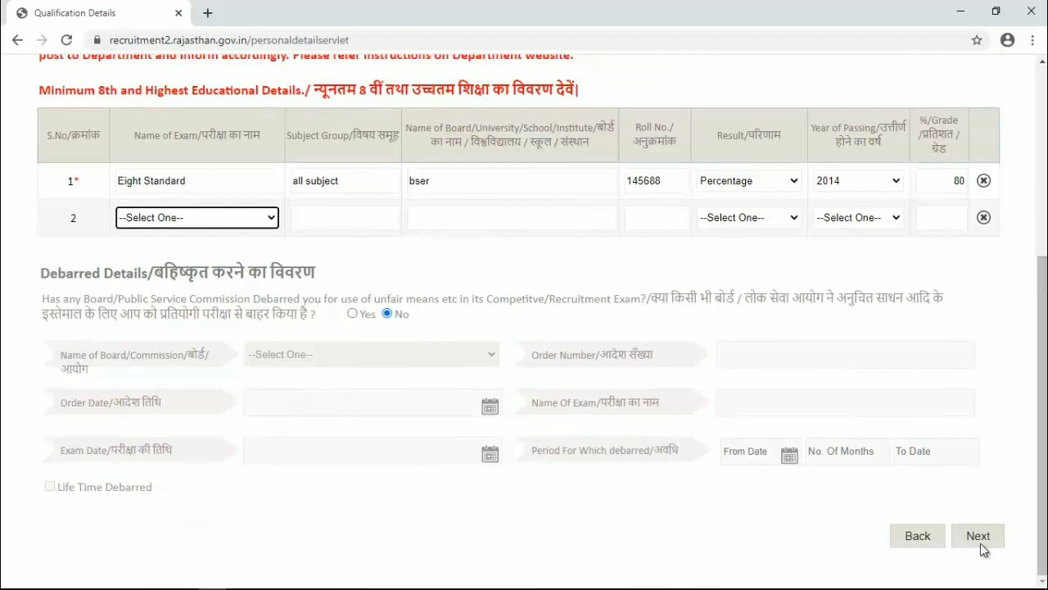
{"action": "left_click", "coordinate": [982, 541]}
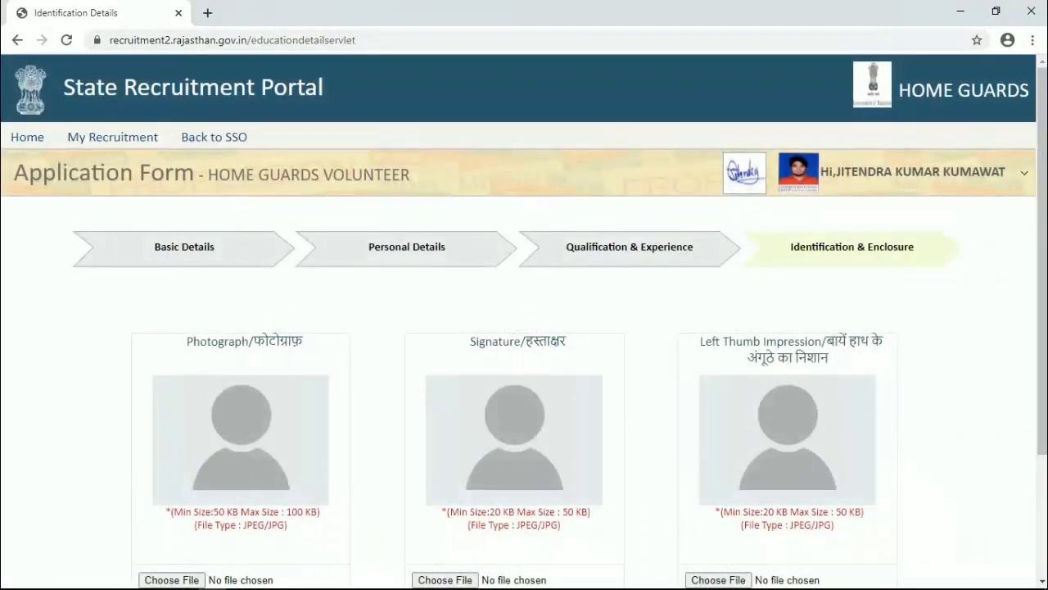
- Check the photograph, signature and thumb impression upload requirements, and preview the HOME photo saved on the desktop
{"action": "scroll", "coordinate": [1007, 542], "scroll_direction": "down", "scroll_amount": 3}
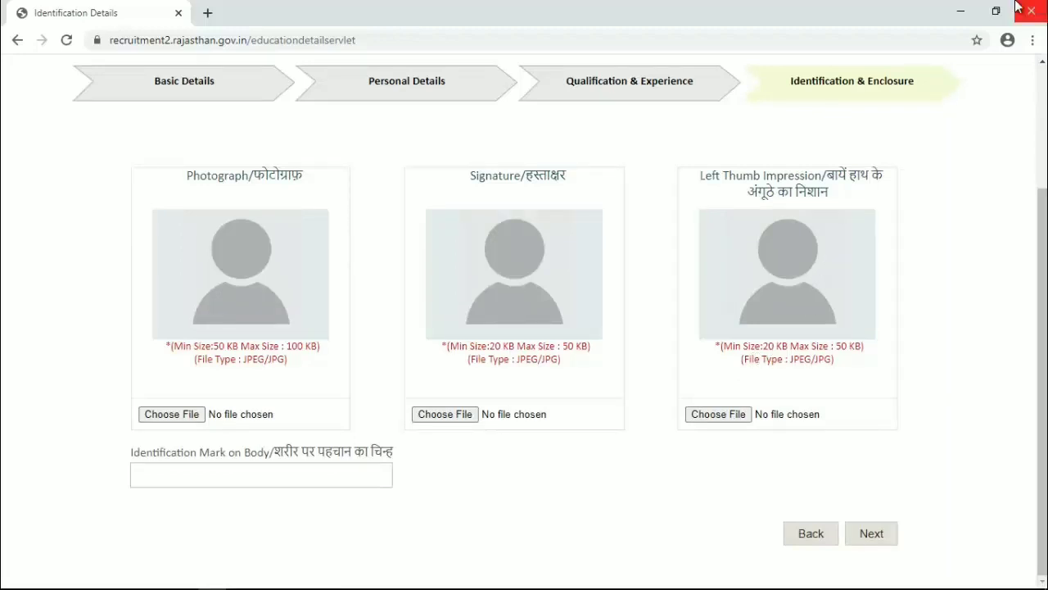
{"action": "left_click", "coordinate": [961, 11]}
{"action": "double_click", "coordinate": [708, 76]}
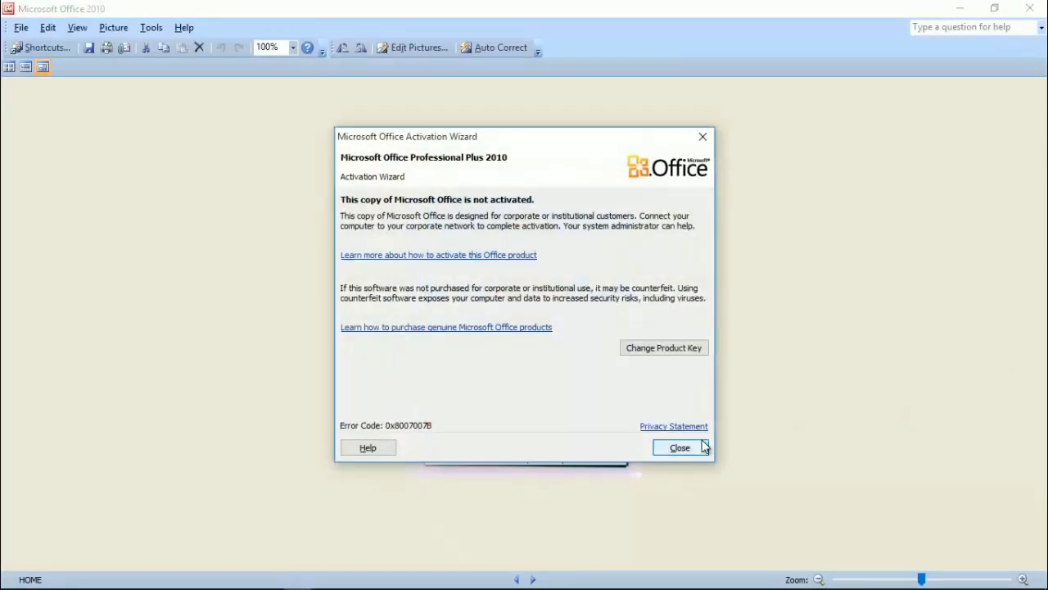
{"action": "left_click", "coordinate": [704, 445]}
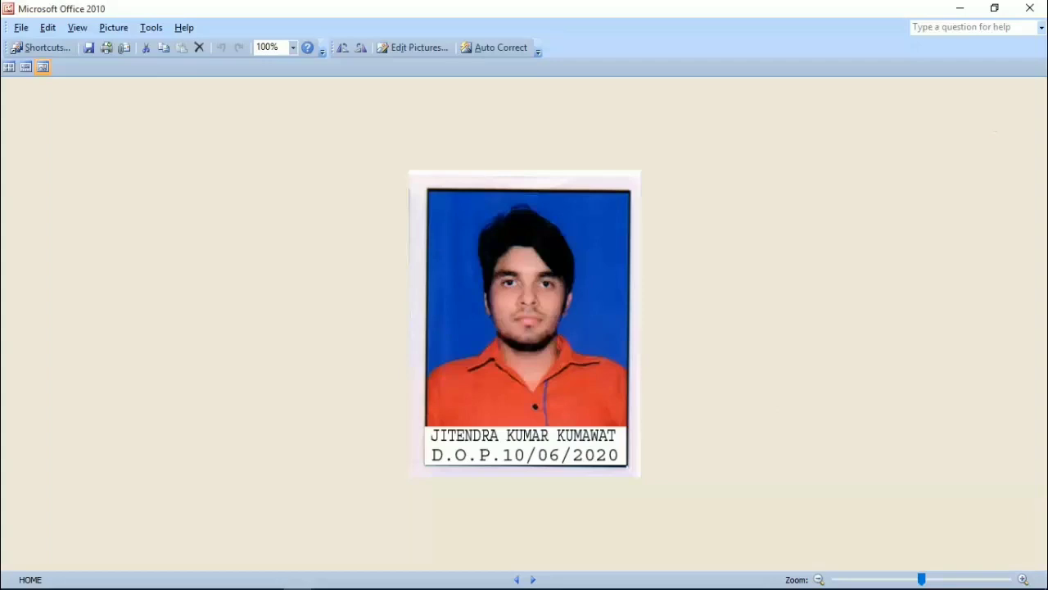
{"action": "left_click", "coordinate": [1029, 8]}
{"action": "mouse_move", "coordinate": [306, 557]}
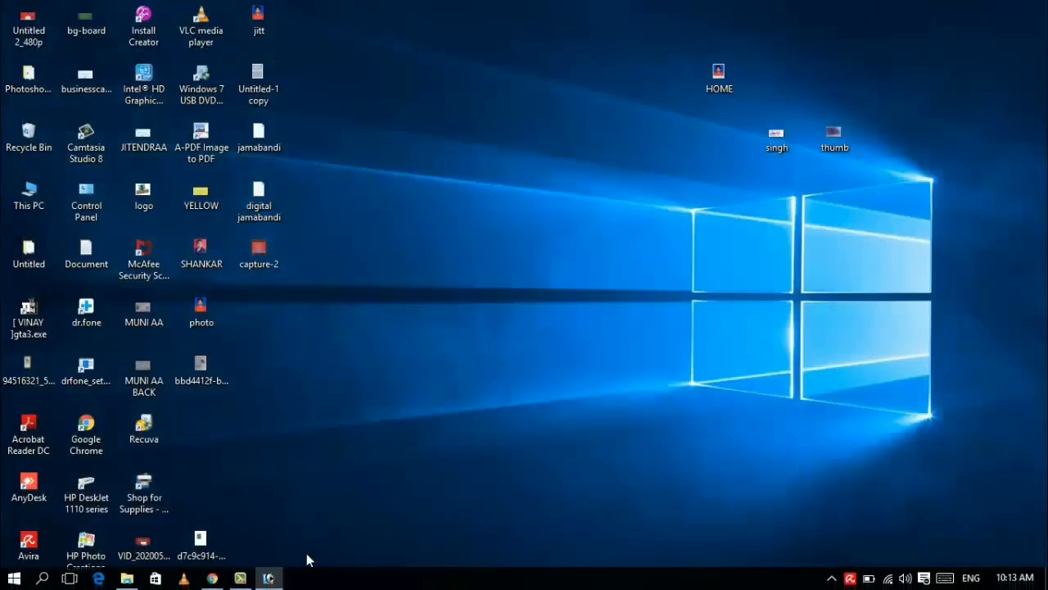
- Return to the application form in Chrome and upload the HOME image from the desktop as the photograph
{"action": "left_click", "coordinate": [216, 579]}
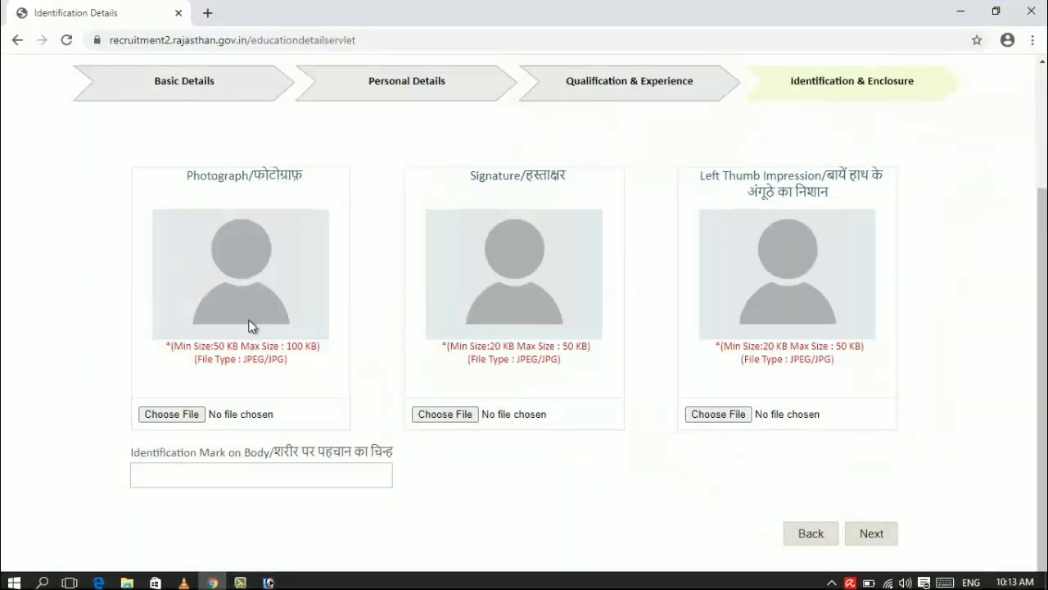
{"action": "left_click", "coordinate": [184, 416]}
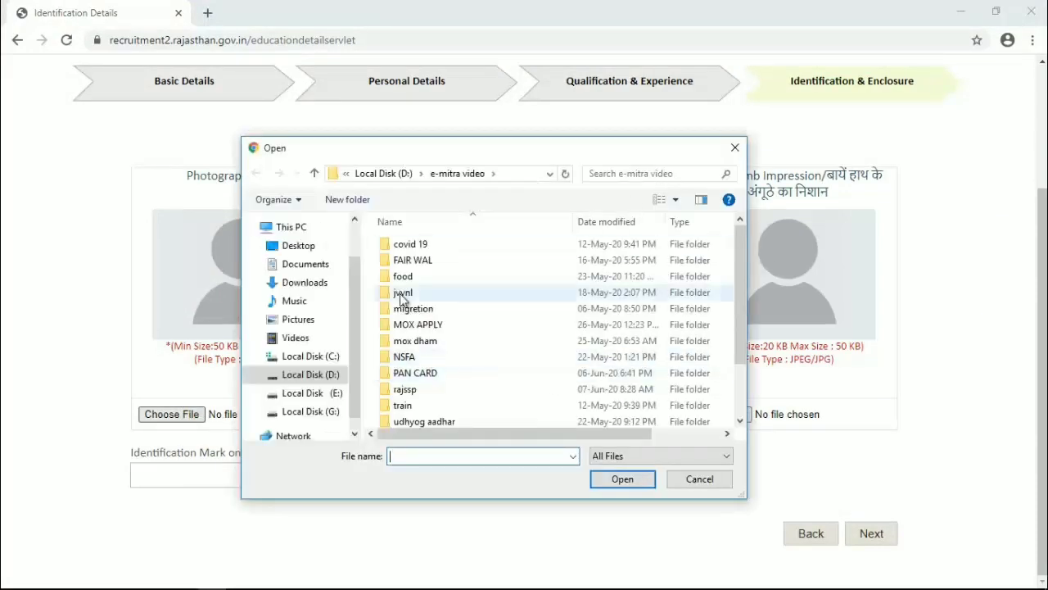
{"action": "left_click", "coordinate": [292, 248]}
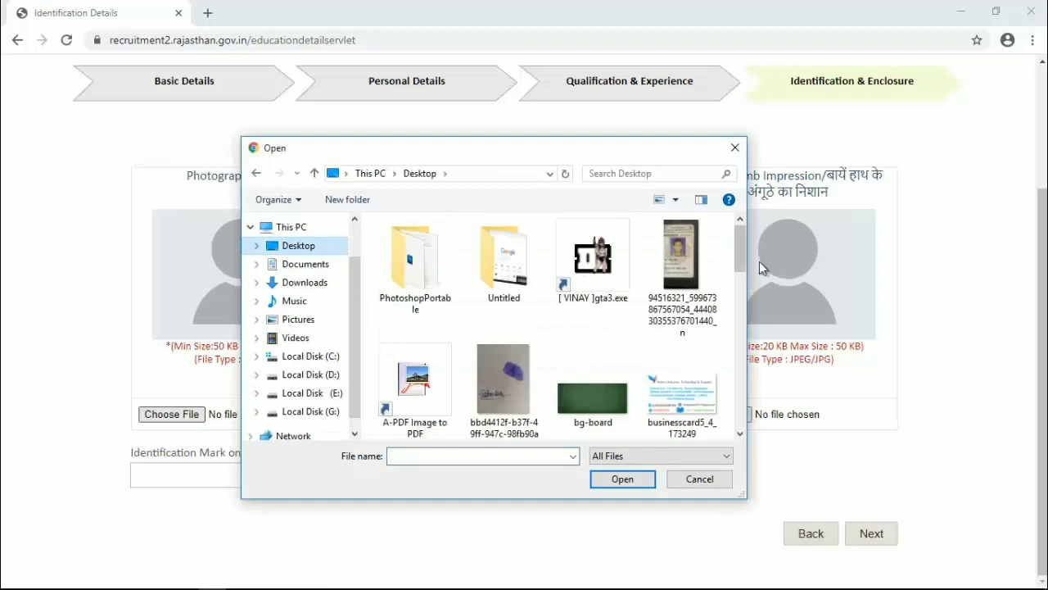
{"action": "left_click_drag", "start_coordinate": [736, 249], "coordinate": [743, 320]}
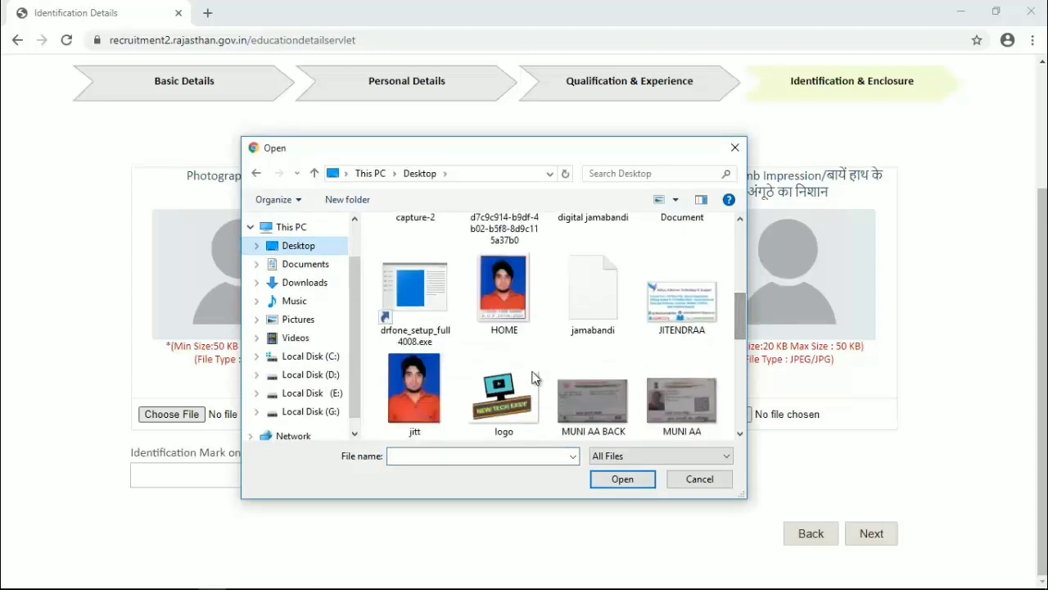
{"action": "double_click", "coordinate": [502, 286]}
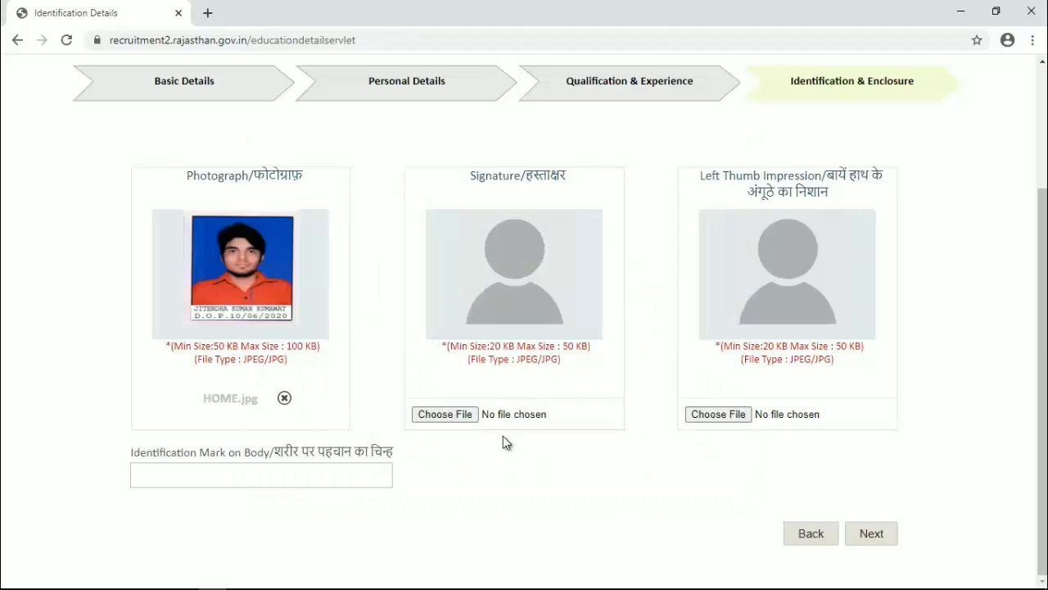
- Upload the singh image from the desktop as the applicant's signature
{"action": "left_click", "coordinate": [445, 413]}
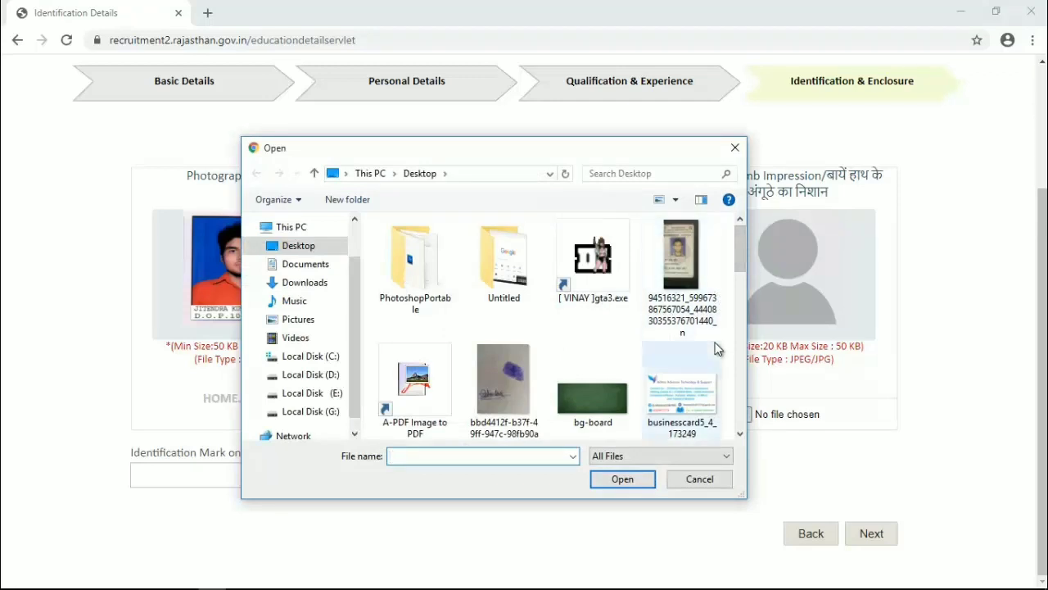
{"action": "scroll", "coordinate": [743, 368], "scroll_direction": "down", "scroll_amount": 5}
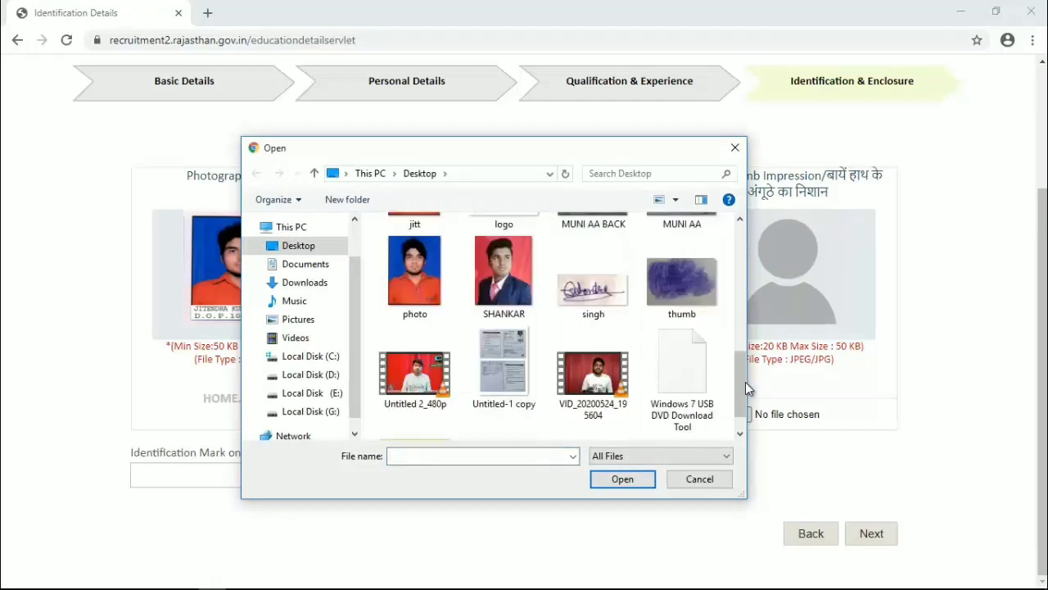
{"action": "double_click", "coordinate": [586, 264]}
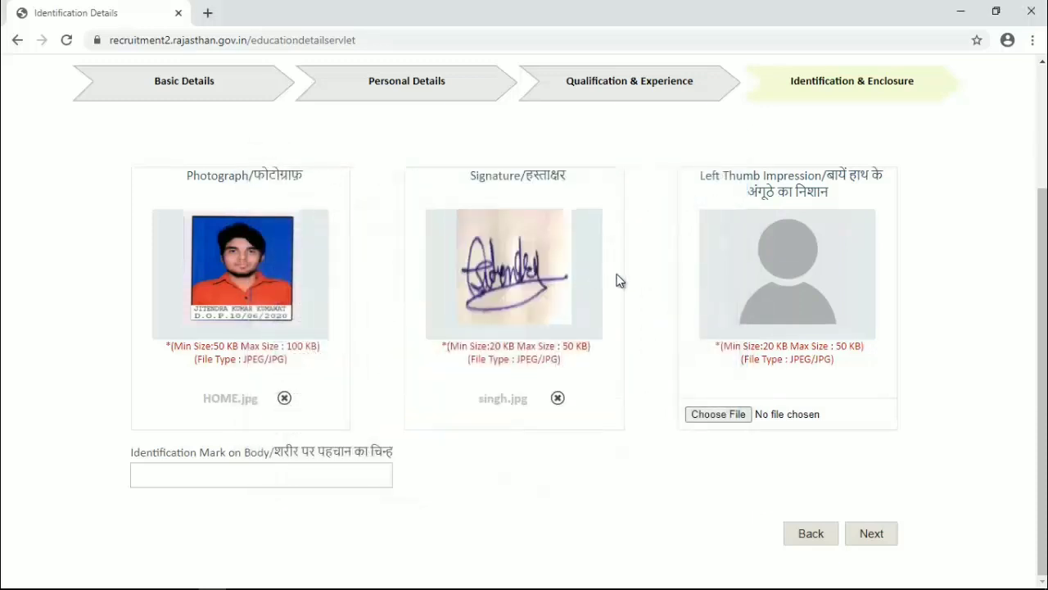
- Upload the thumb image from the desktop as the left thumb impression
{"action": "left_click", "coordinate": [745, 415]}
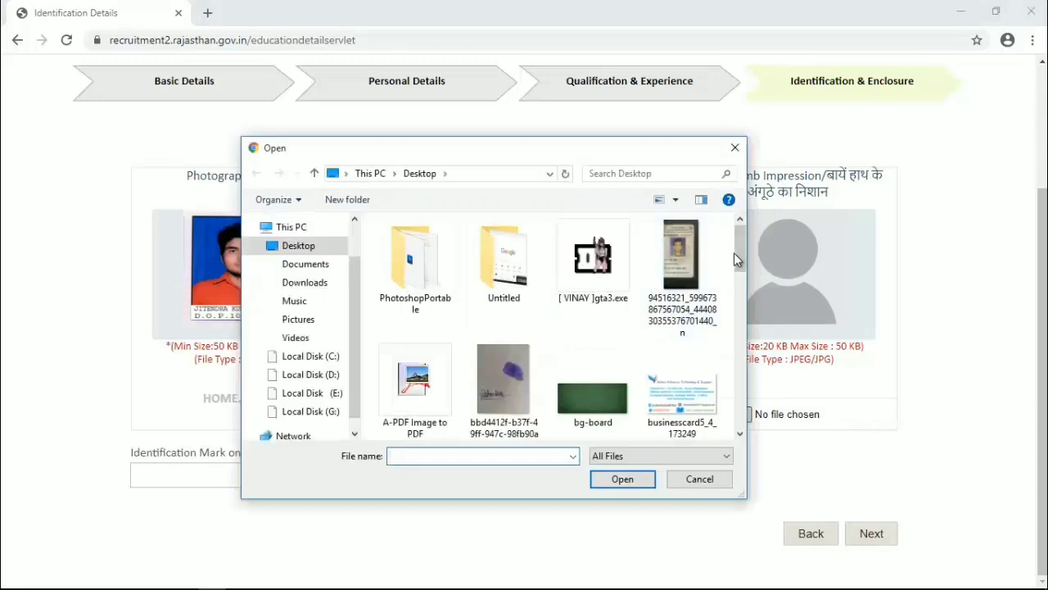
{"action": "left_click_drag", "start_coordinate": [735, 256], "coordinate": [733, 387]}
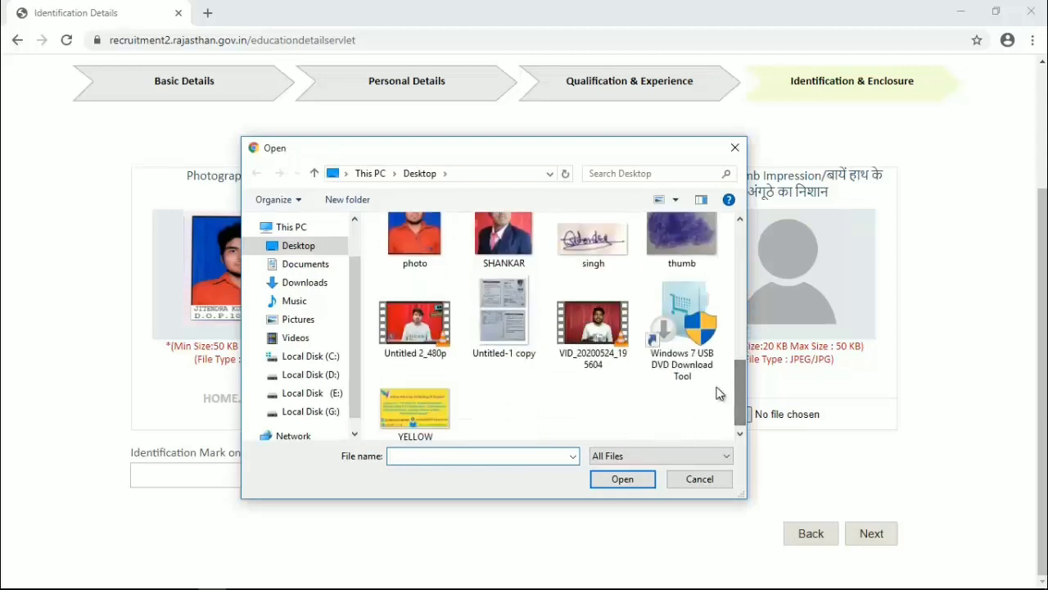
{"action": "double_click", "coordinate": [684, 248]}
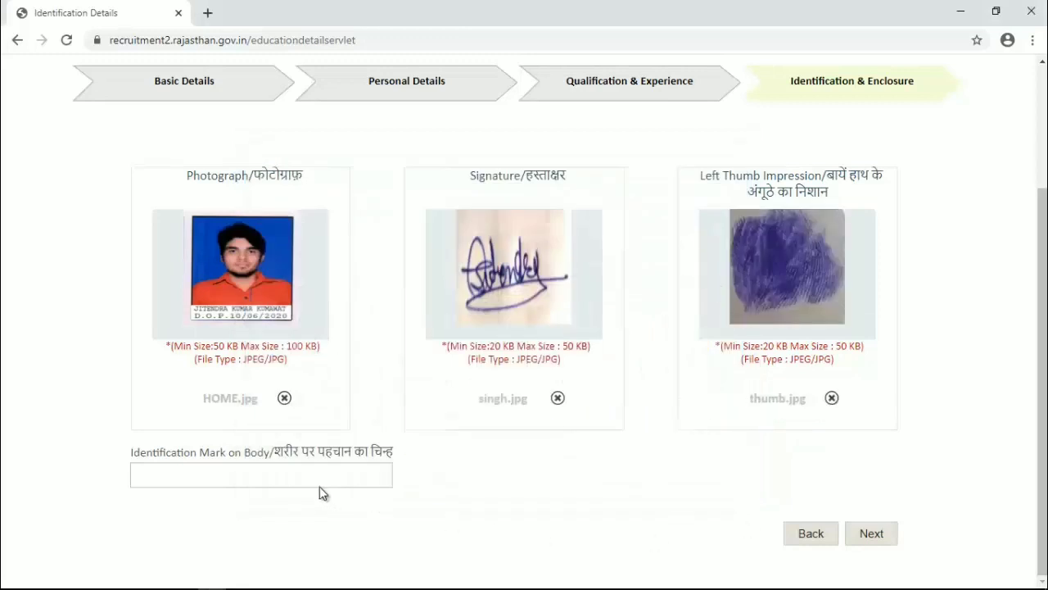
- Enter MILL ON THE MOUTH as the identification mark on body and proceed to the application preview
{"action": "left_click", "coordinate": [310, 480]}
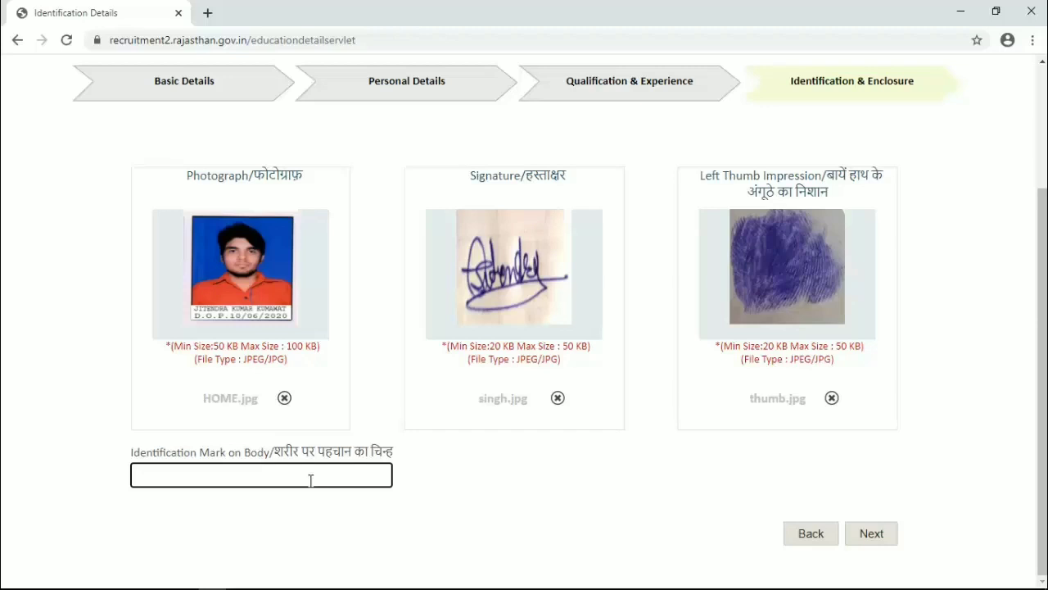
{"action": "type", "text": "MILL ON THE MOUTH"}
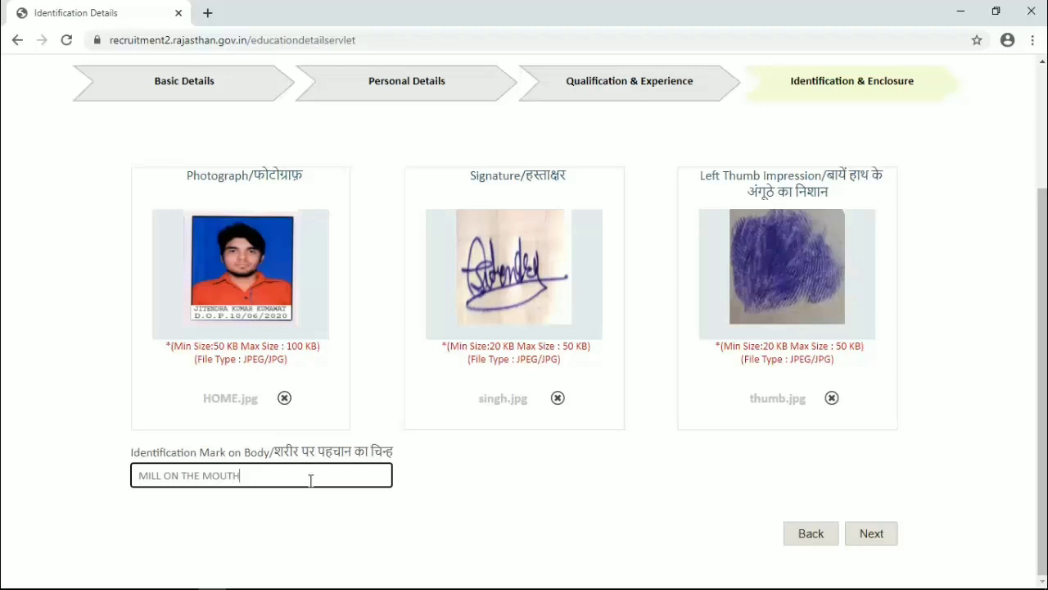
{"action": "left_click", "coordinate": [891, 533]}
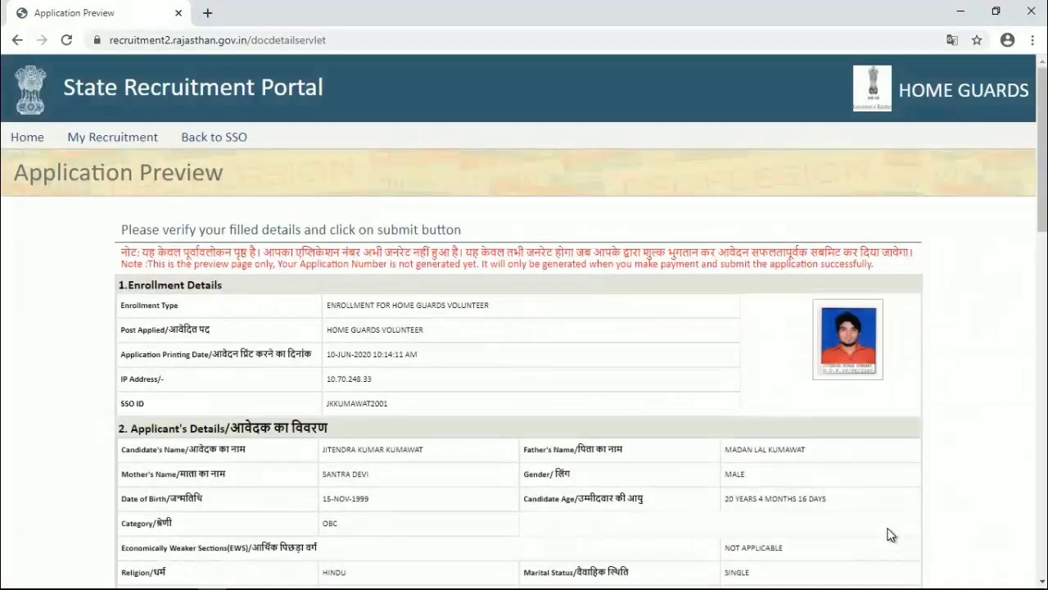
- Review the filled details in the application preview and accept the eligibility declaration
{"action": "left_click_drag", "start_coordinate": [1043, 210], "coordinate": [1045, 295]}
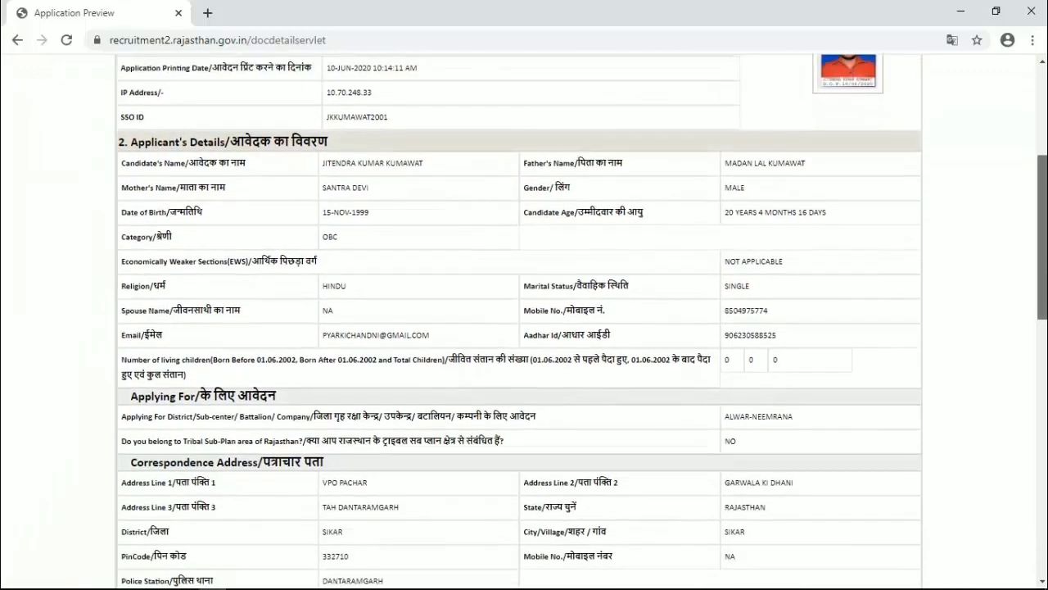
{"action": "left_click_drag", "start_coordinate": [1045, 295], "coordinate": [1045, 528]}
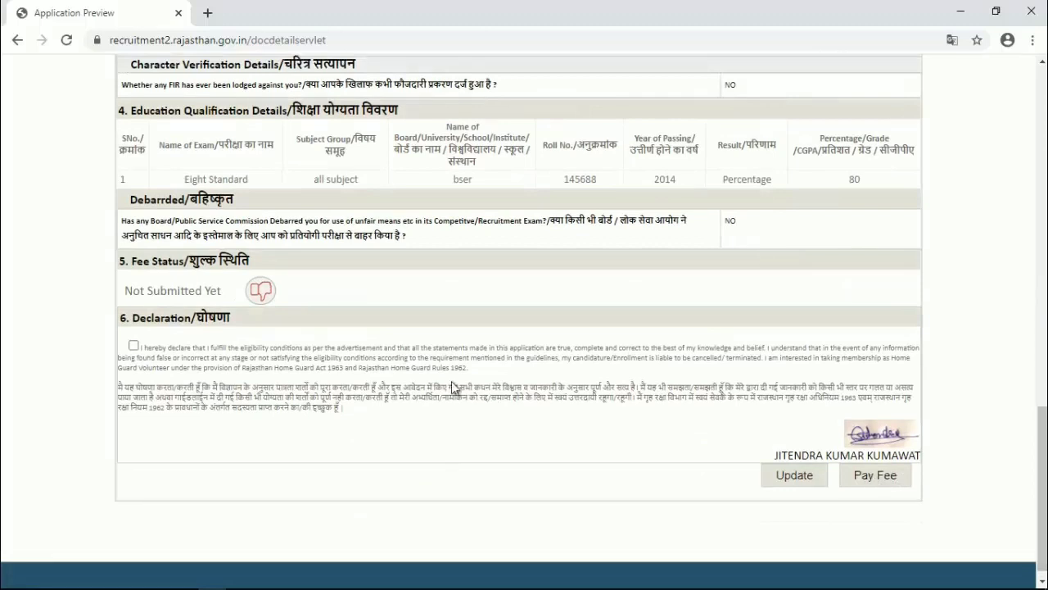
{"action": "left_click", "coordinate": [133, 346]}
- Request the fee payment from the application preview and confirm it to reach the fee details
{"action": "left_click", "coordinate": [891, 483]}
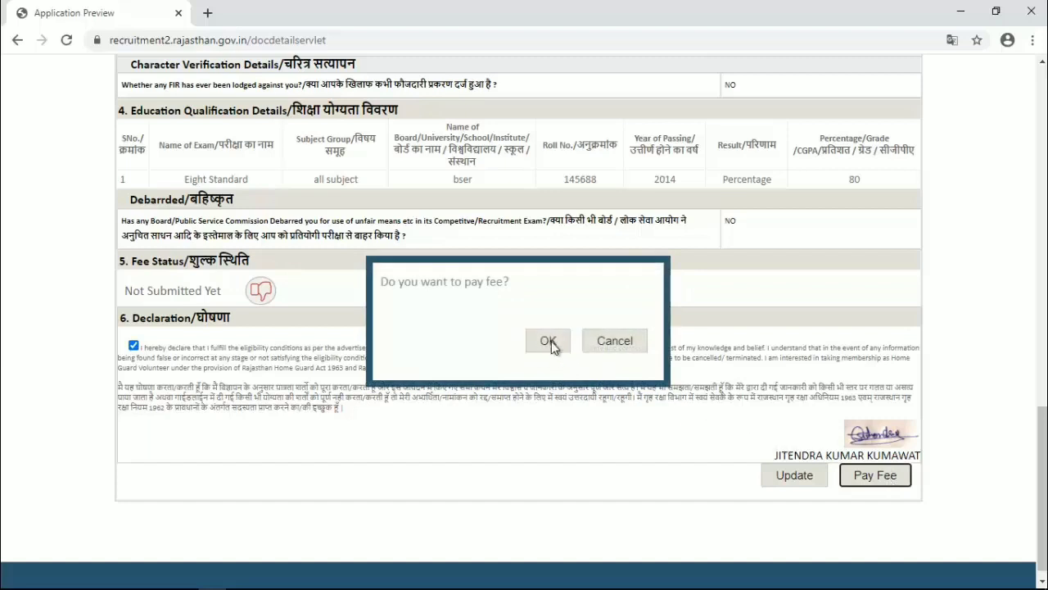
{"action": "left_click", "coordinate": [612, 342]}
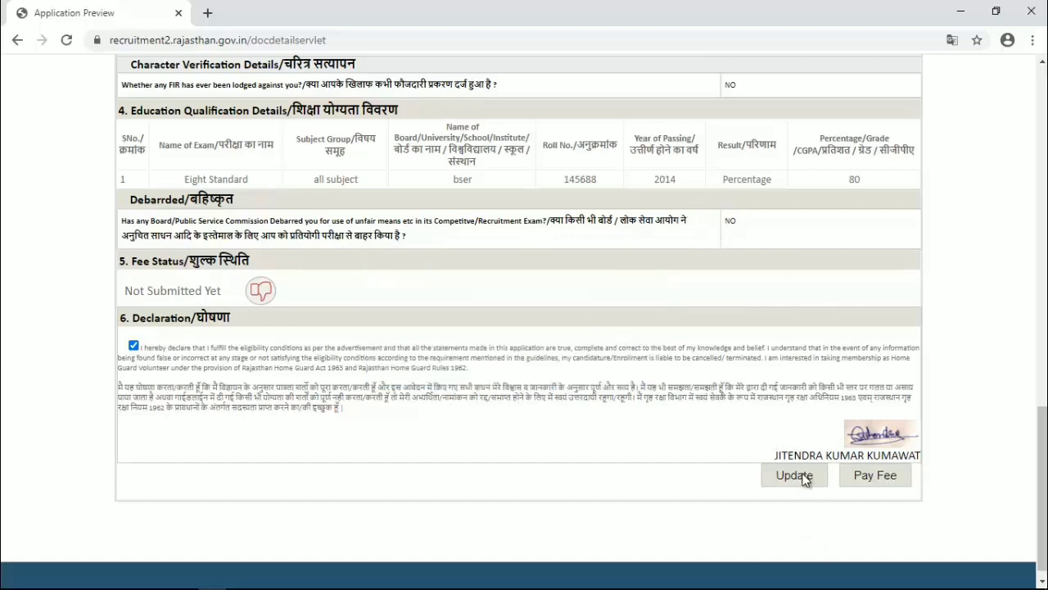
{"action": "left_click", "coordinate": [879, 481]}
{"action": "left_click", "coordinate": [563, 344]}
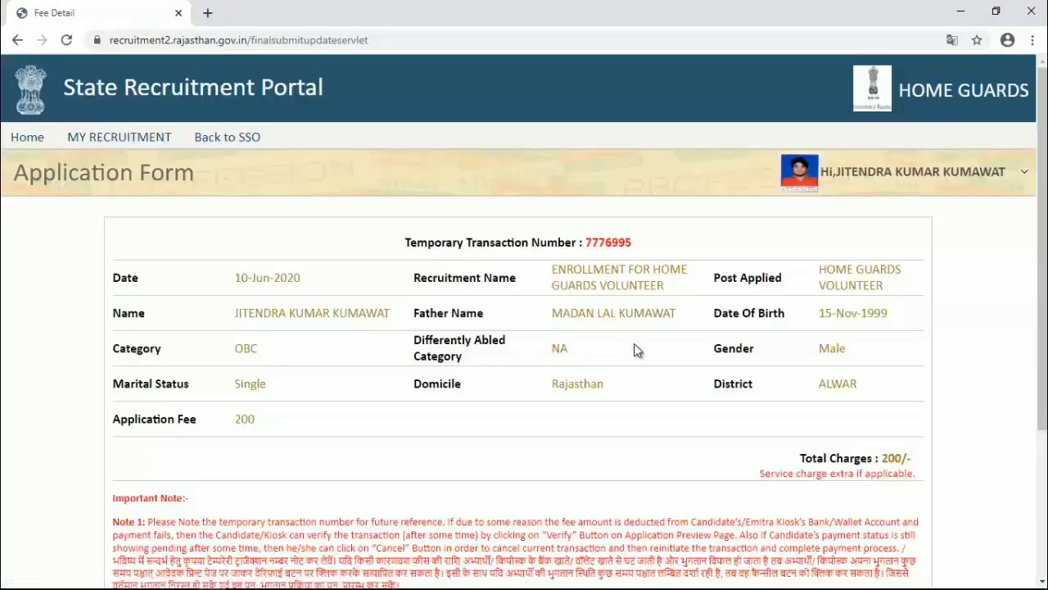
- Review the fee details and important notes, and continue to the eMitra online payment page, accepting the warning
{"action": "scroll", "coordinate": [1042, 393], "scroll_direction": "down", "scroll_amount": 1}
{"action": "scroll", "coordinate": [999, 434], "scroll_direction": "down", "scroll_amount": 1}
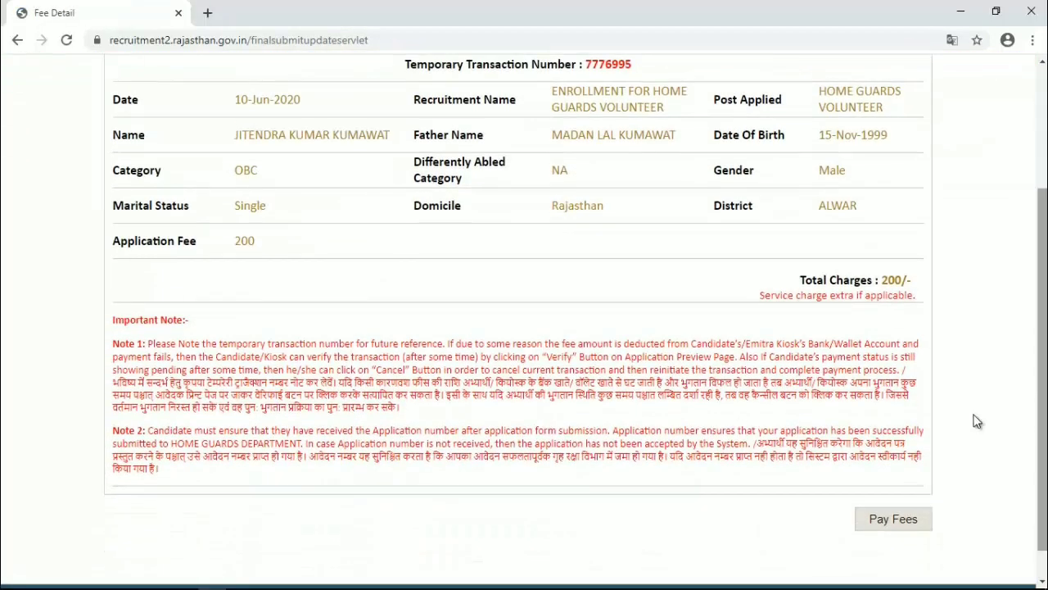
{"action": "left_click", "coordinate": [892, 518]}
{"action": "left_click", "coordinate": [598, 131]}
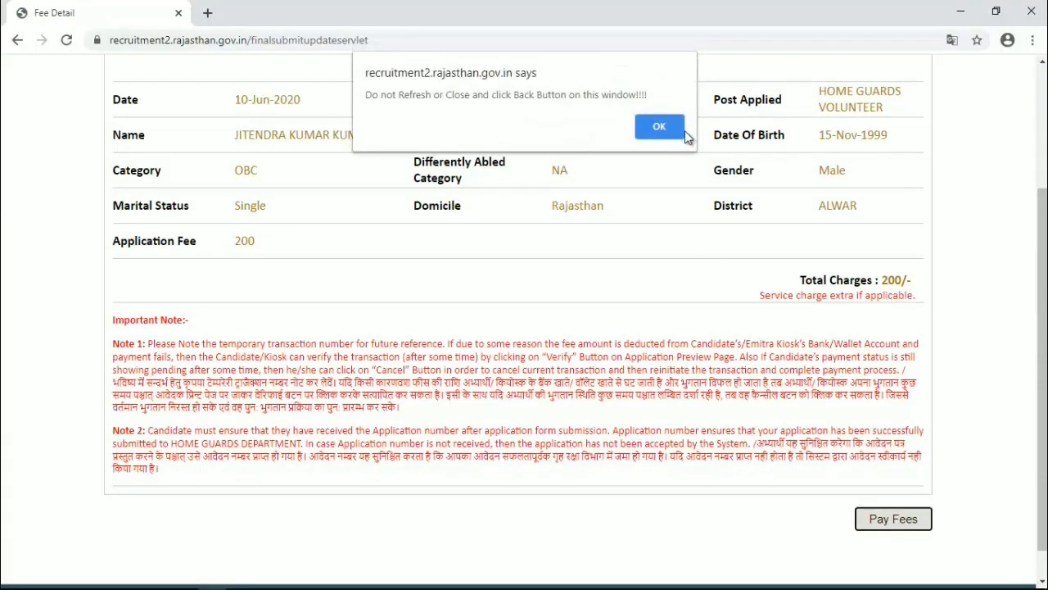
{"action": "left_click", "coordinate": [681, 130]}
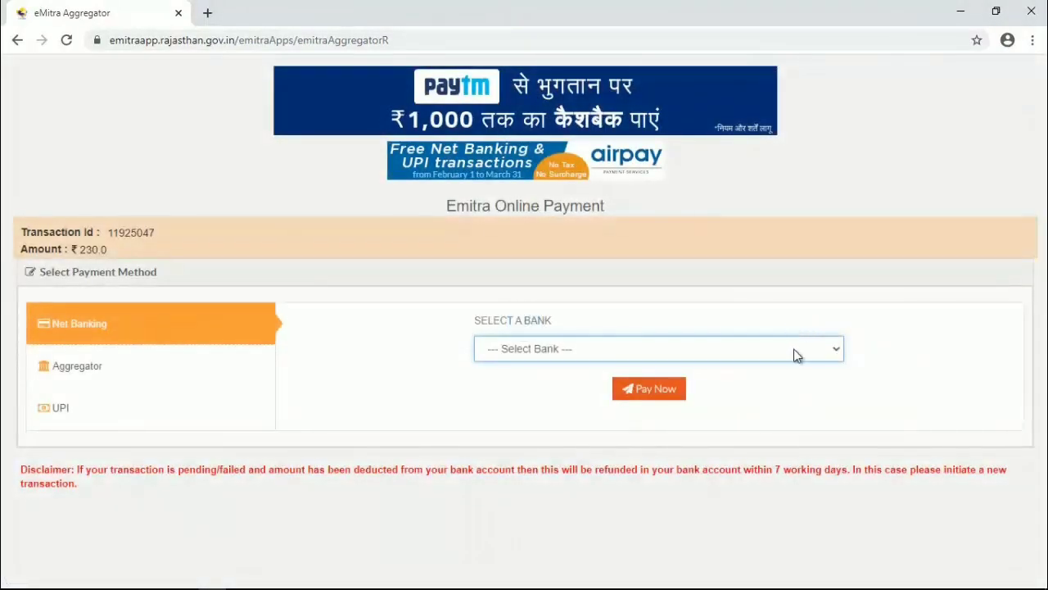
- Check which banks are offered for net banking payment, leaving the bank unselected
{"action": "left_click", "coordinate": [794, 347]}
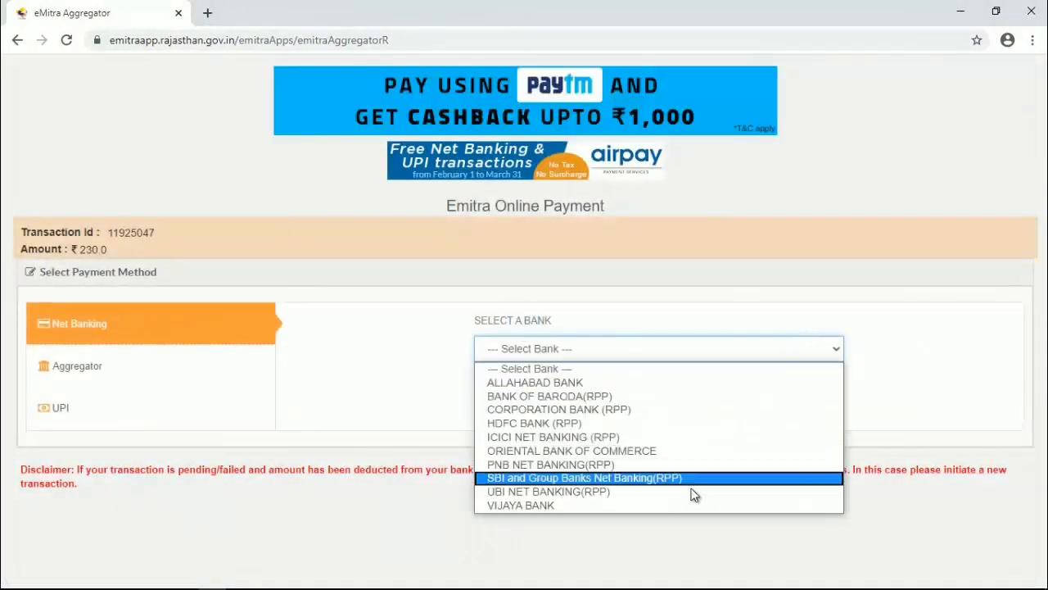
{"action": "left_click", "coordinate": [750, 358]}
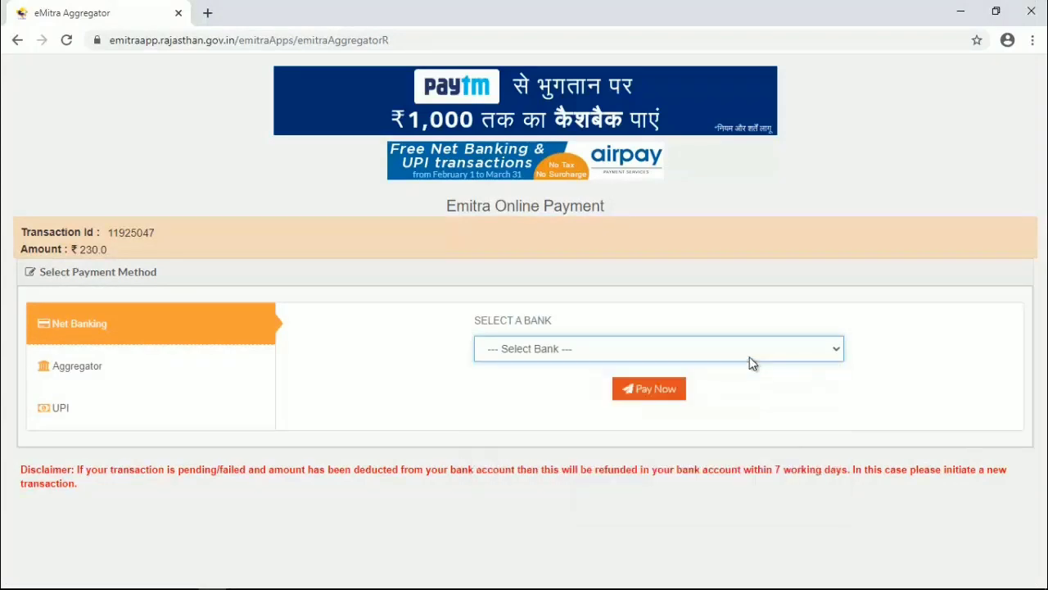